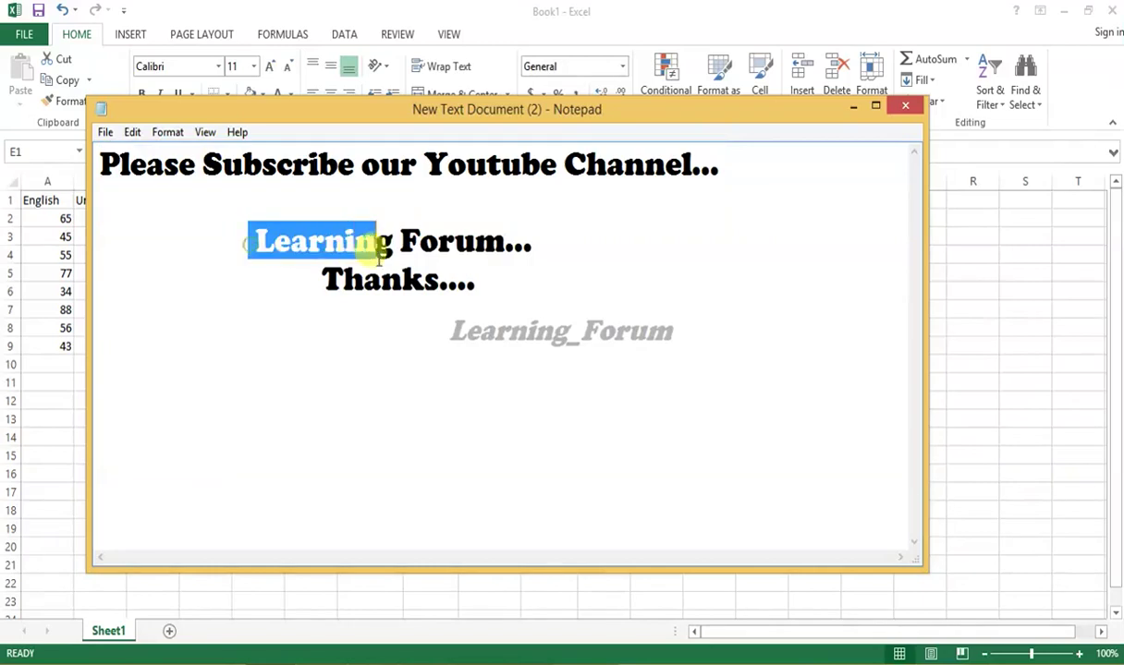
- Minimize the Notepad subscribe note to reveal the English, Urdu, Science and Maths score sheet
{"action": "left_click_drag", "start_coordinate": [324, 277], "coordinate": [467, 280]}
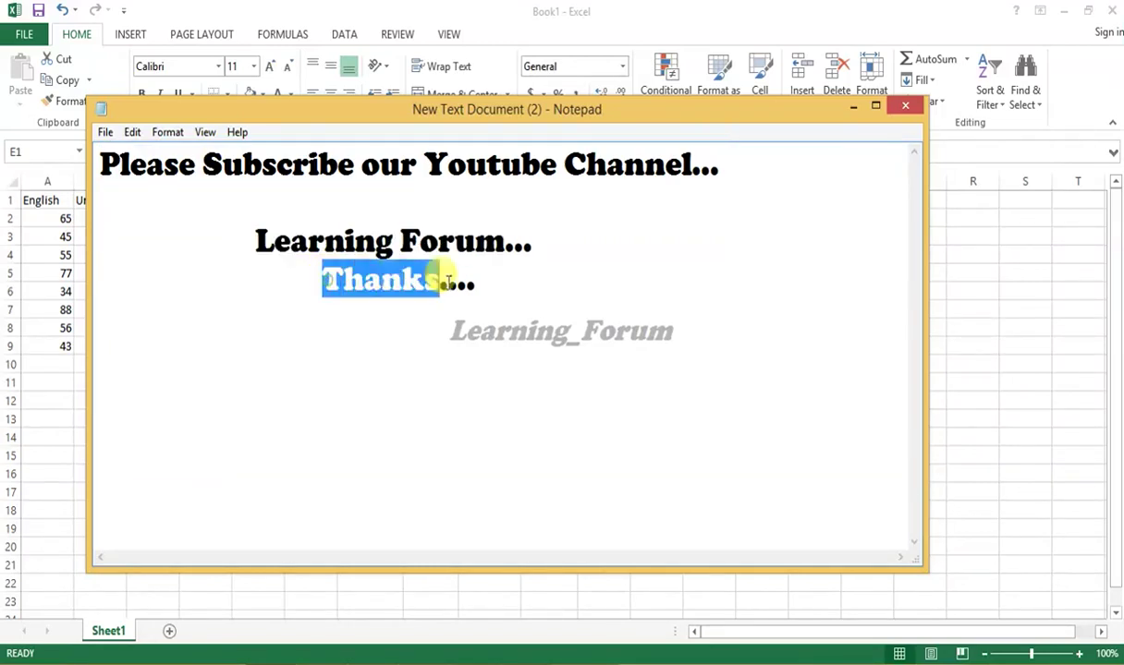
{"action": "left_click", "coordinate": [853, 106]}
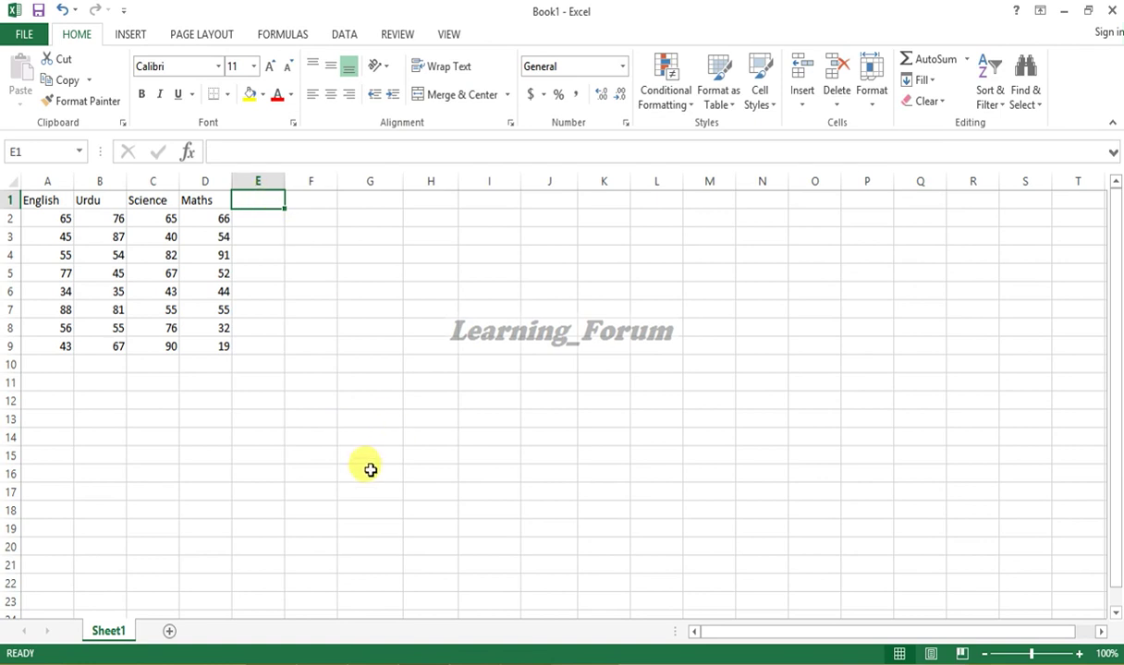
- Enter the Count heading in E1 and =COUNT(A2:D2) in E2, returning 4
{"action": "type", "text": "Count"}
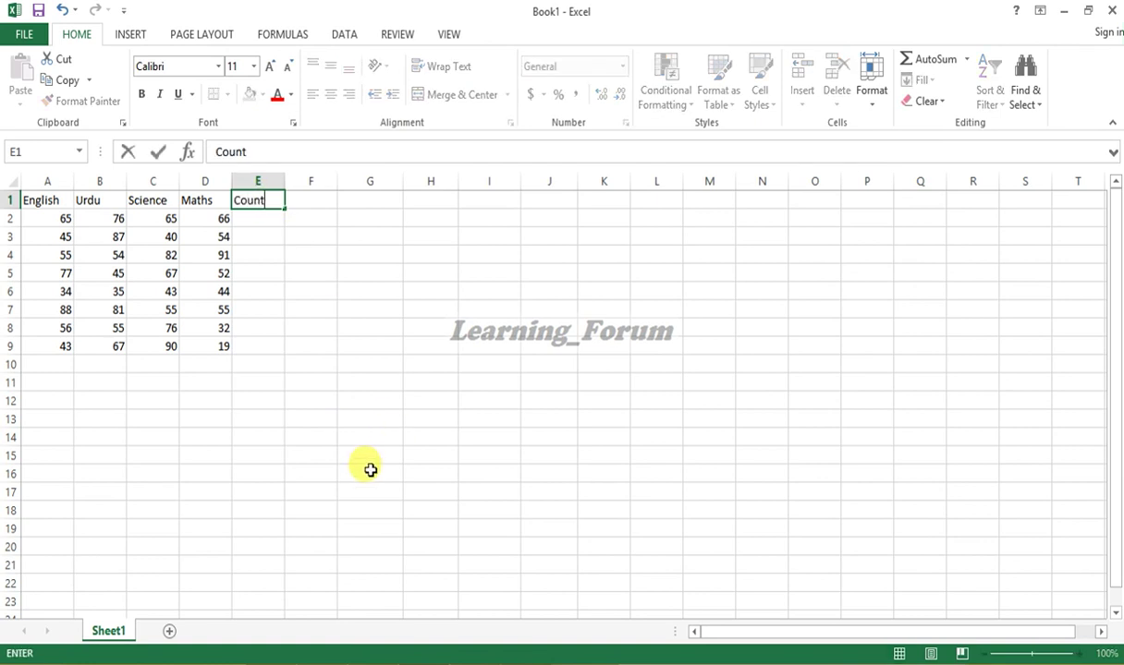
{"action": "key", "text": "Return"}
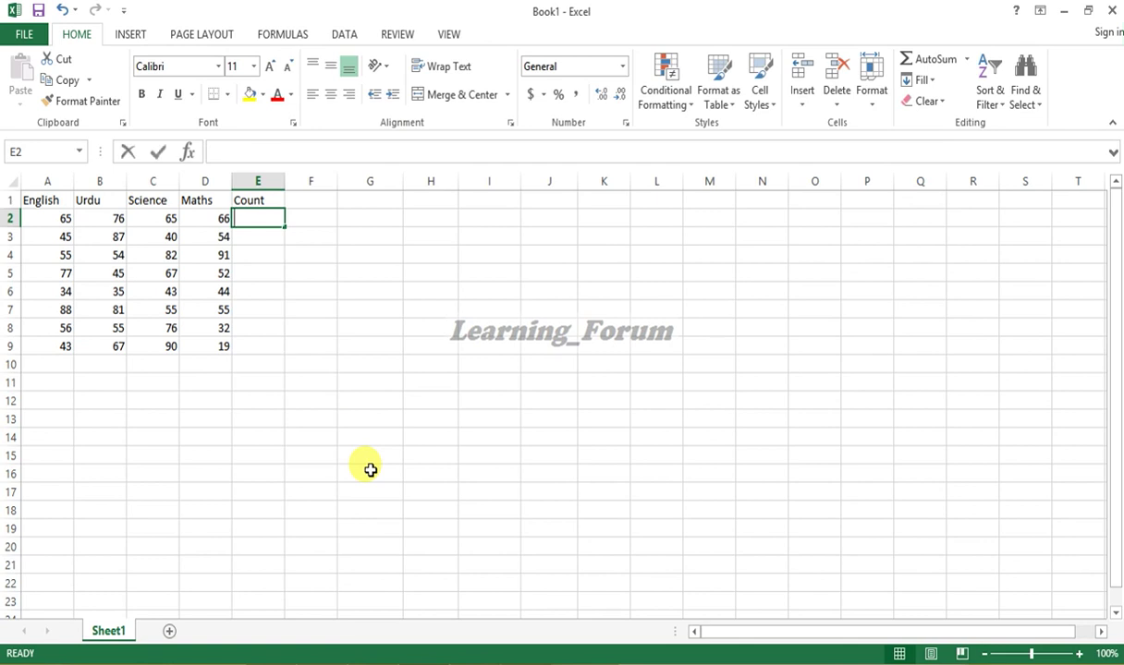
{"action": "type", "text": "=count"}
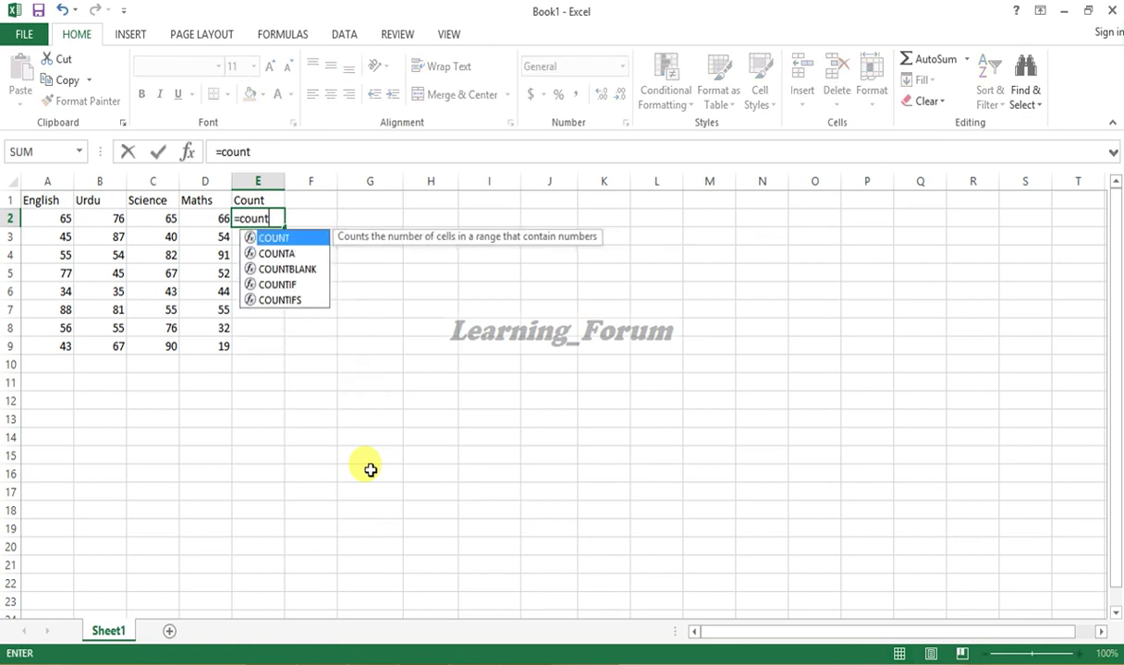
{"action": "type", "text": "("}
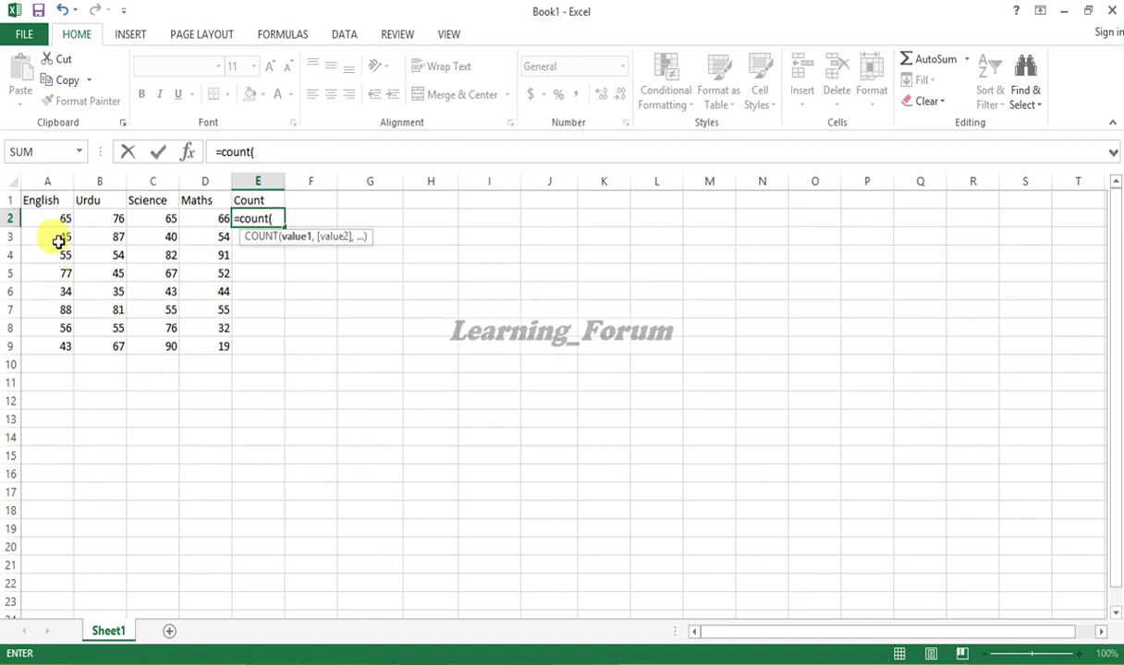
{"action": "left_click", "coordinate": [58, 221]}
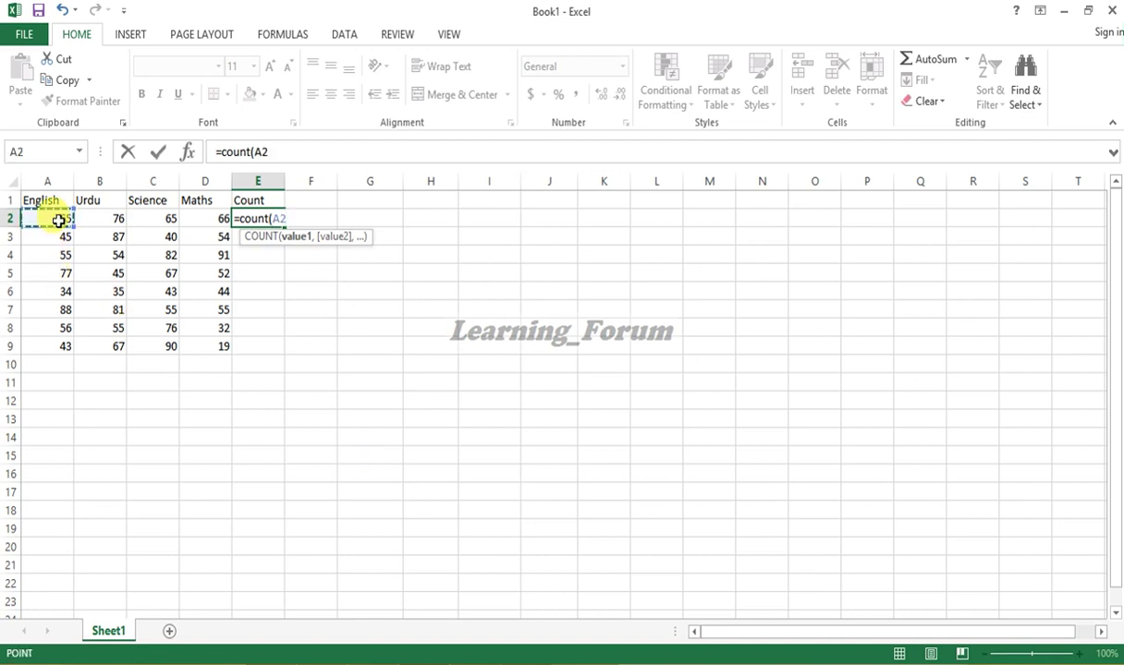
{"action": "left_click_drag", "start_coordinate": [58, 221], "coordinate": [201, 222]}
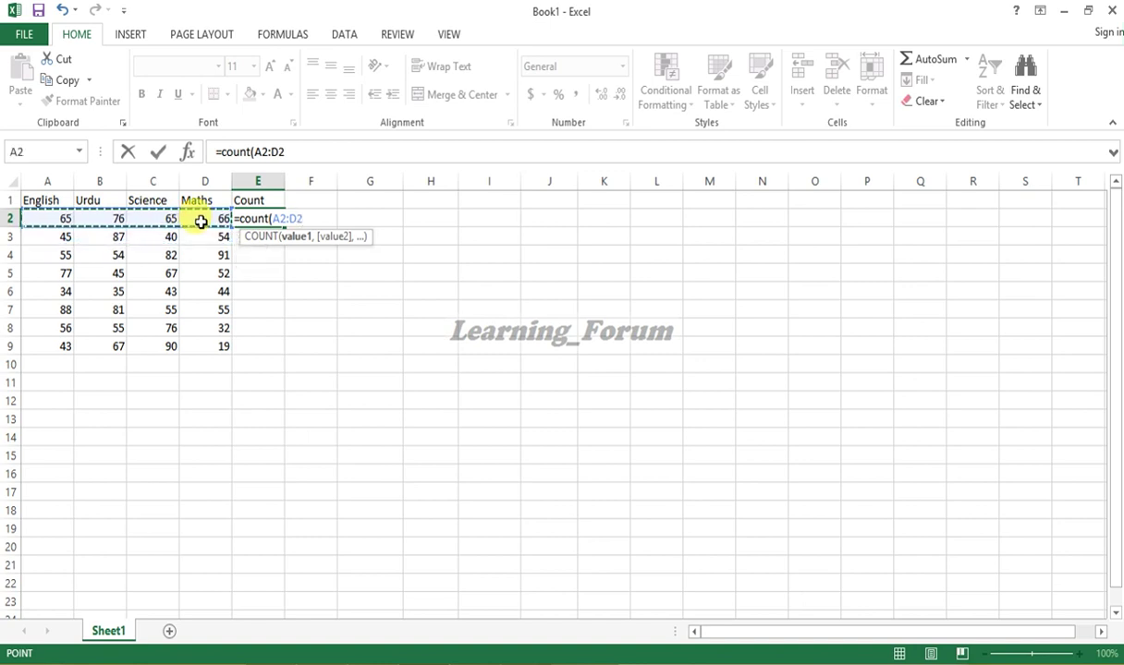
{"action": "type", "text": ")"}
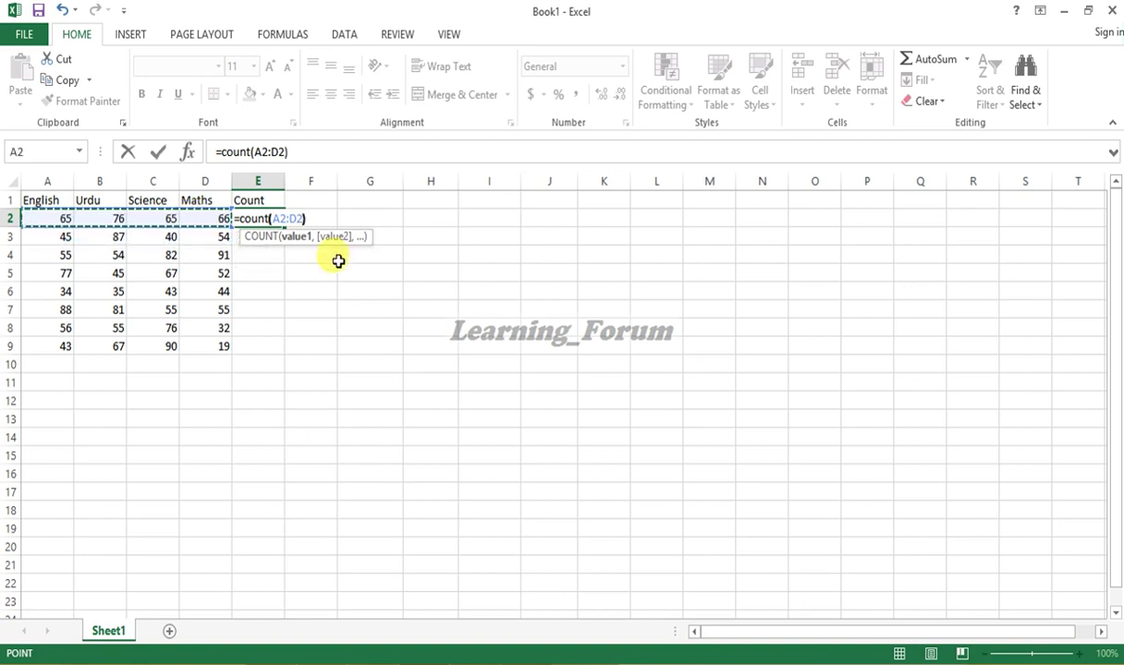
{"action": "key", "text": "Return"}
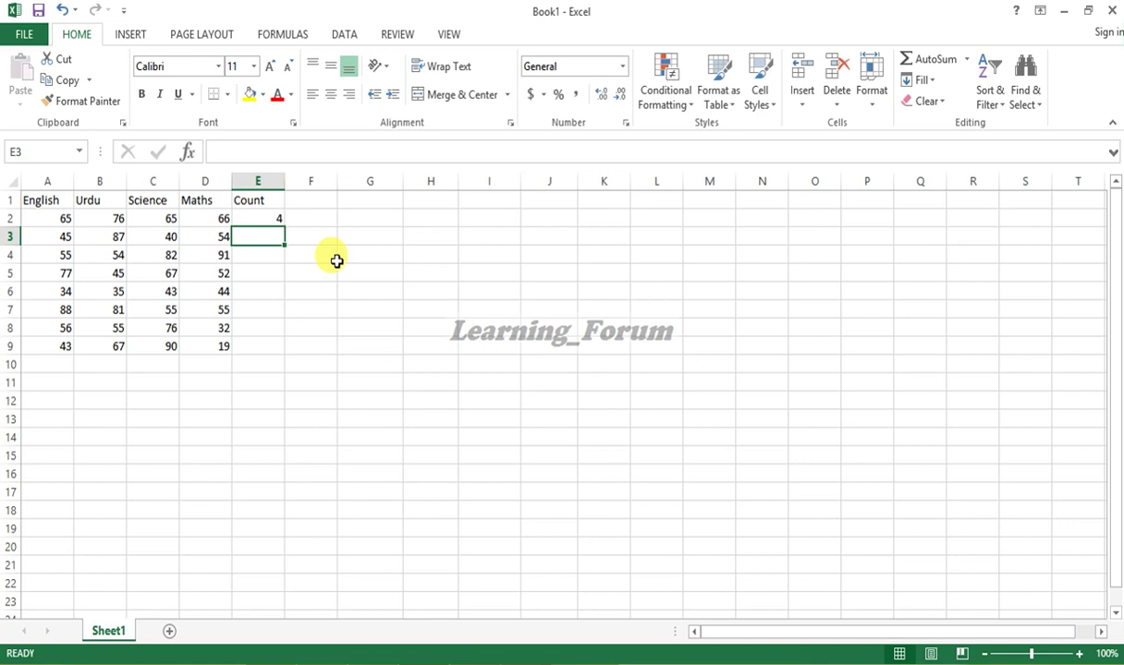
{"action": "left_click", "coordinate": [265, 221]}
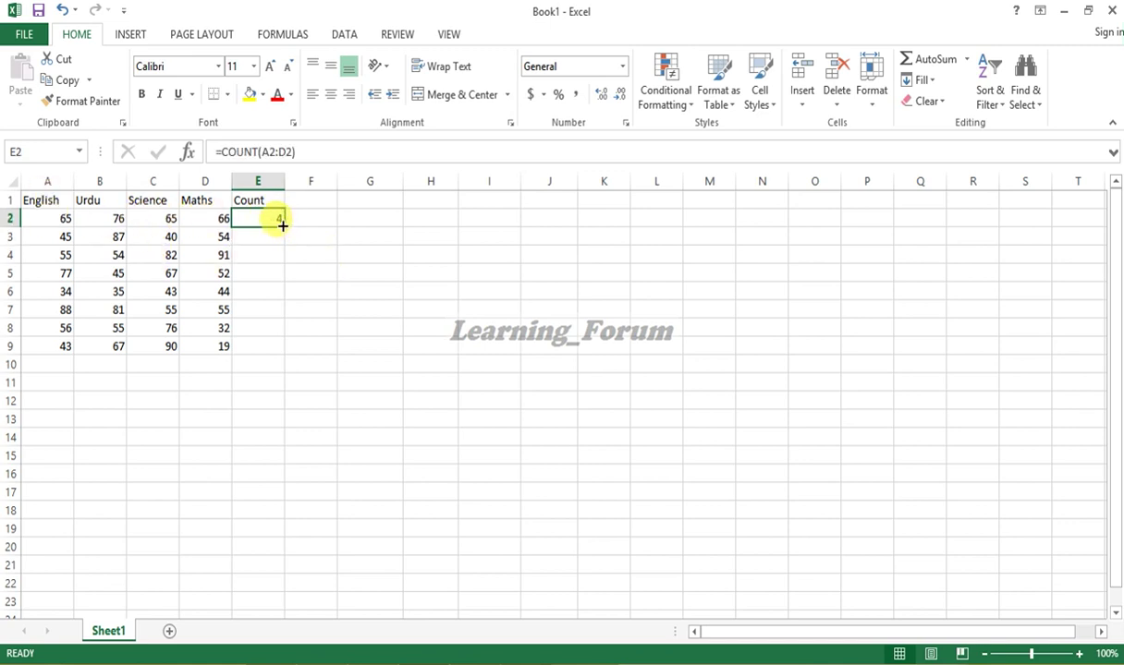
- Fill E2's COUNT formula down through E9 so every row shows 4
{"action": "left_click_drag", "start_coordinate": [283, 225], "coordinate": [278, 327]}
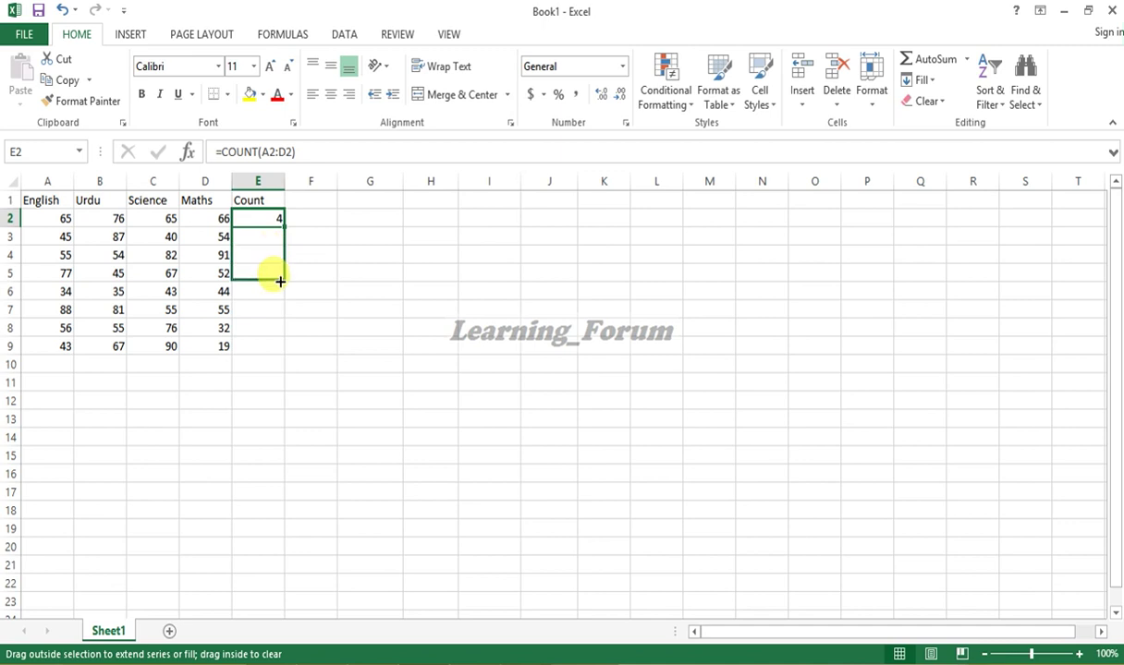
{"action": "left_click_drag", "start_coordinate": [277, 327], "coordinate": [270, 348]}
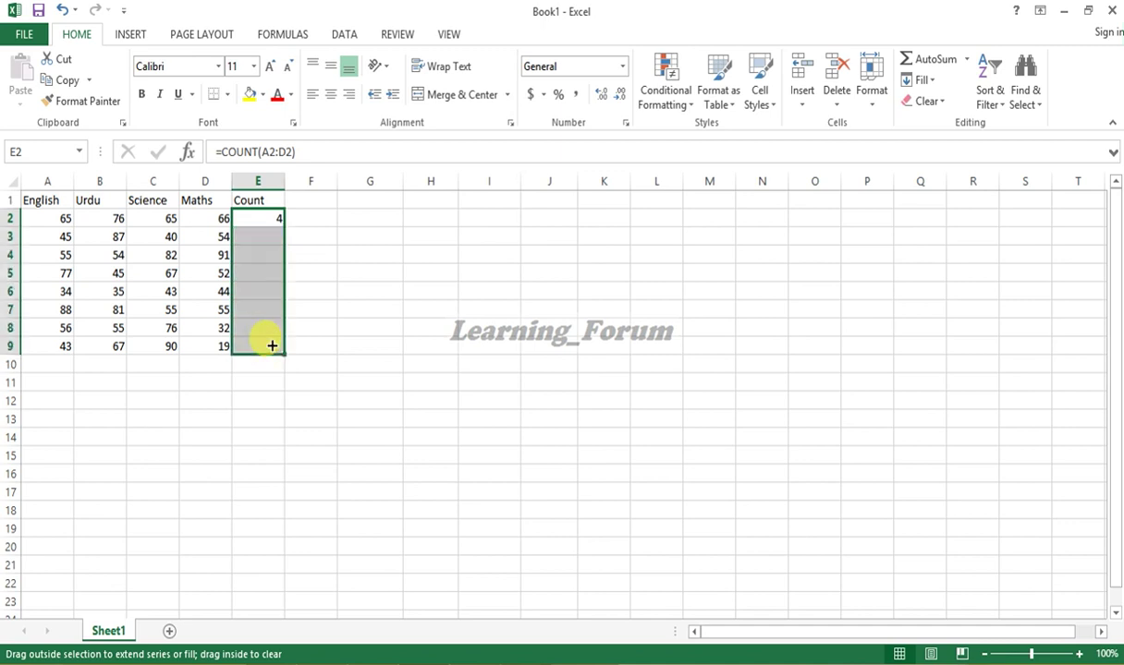
{"action": "left_click", "coordinate": [261, 236]}
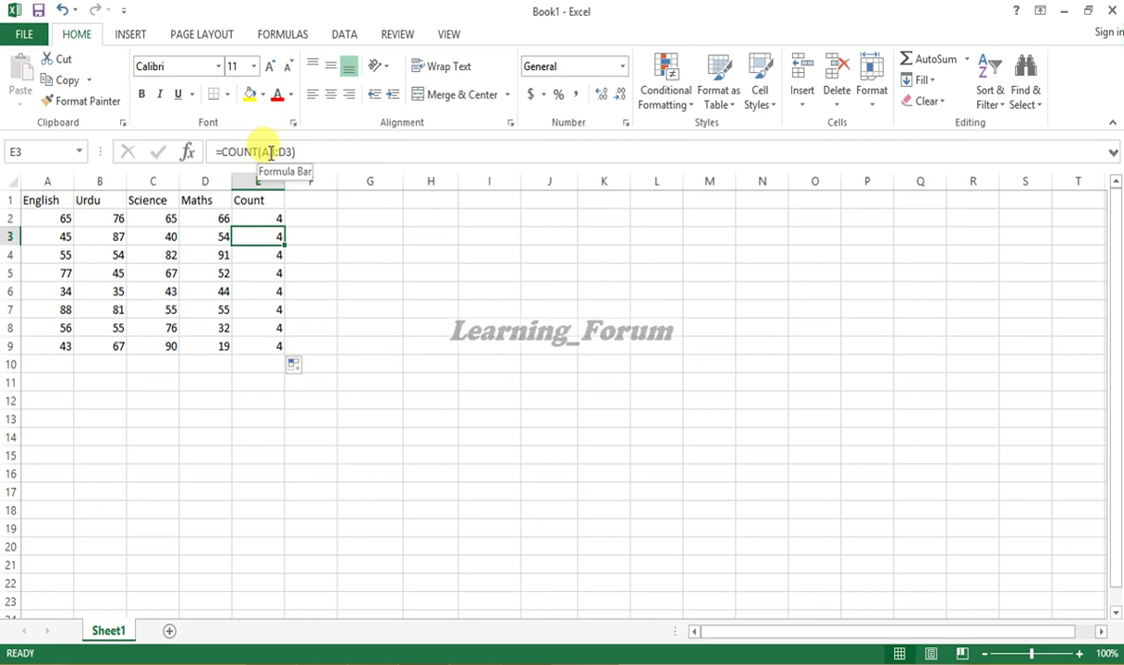
{"action": "left_click", "coordinate": [320, 202]}
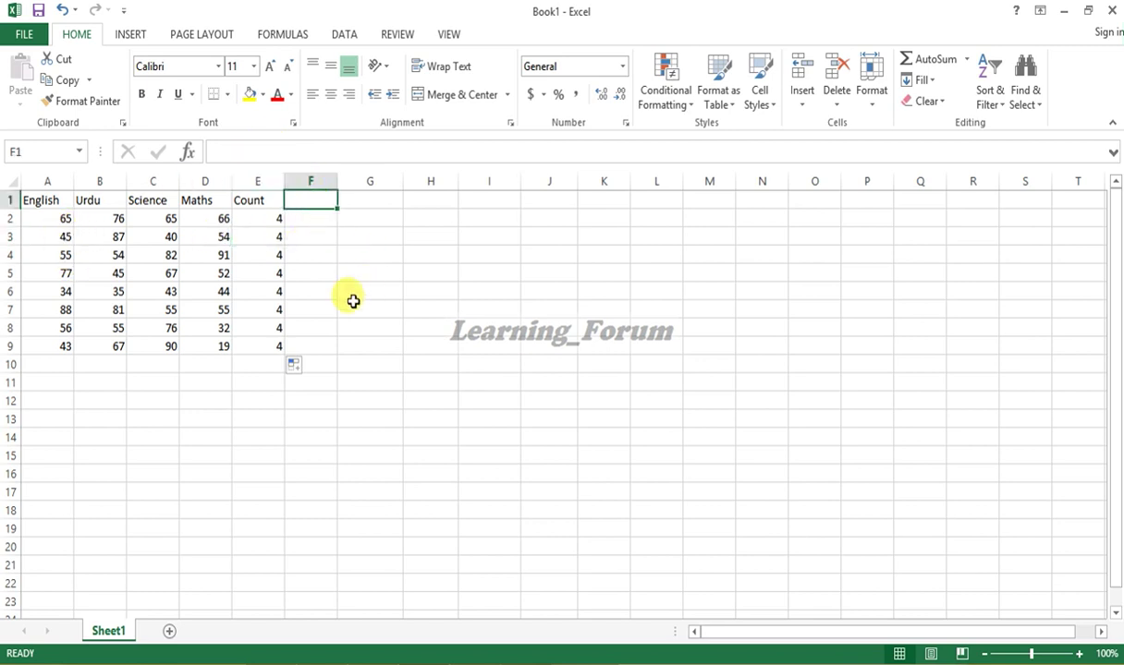
- Enter the Maximum Value heading in F1 and widen column F to fit it
{"action": "type", "text": "Maximum Value"}
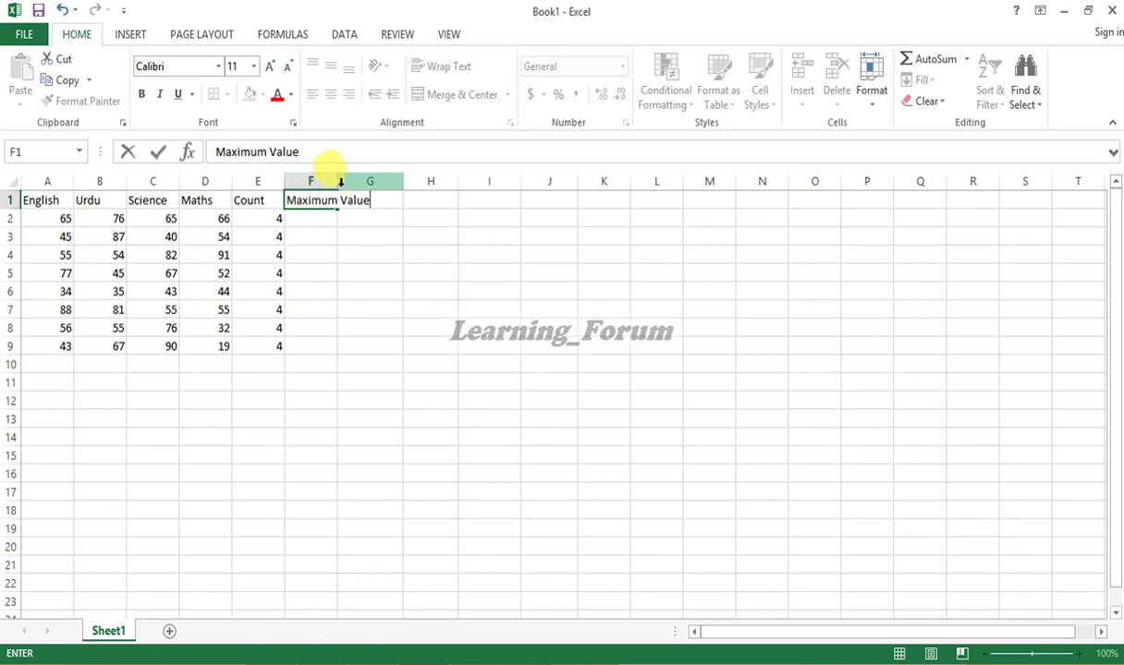
{"action": "left_click", "coordinate": [326, 224]}
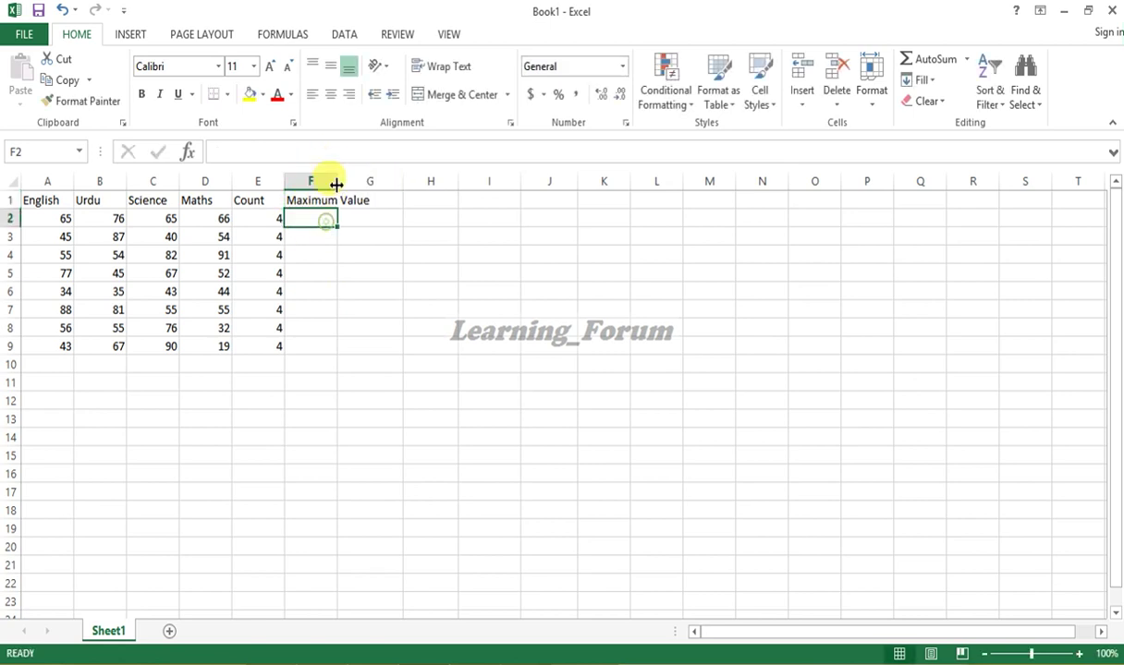
{"action": "left_click_drag", "start_coordinate": [336, 184], "coordinate": [372, 183]}
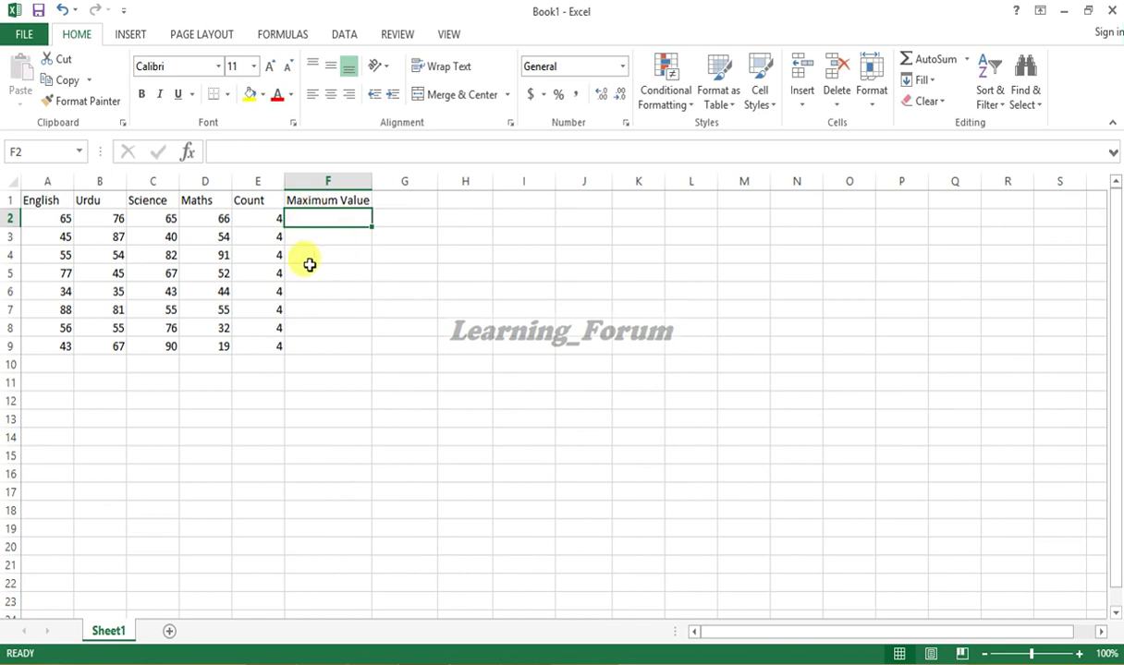
- Enter =MAX(A2:D2) in F2, returning 76
{"action": "type", "text": "=max("}
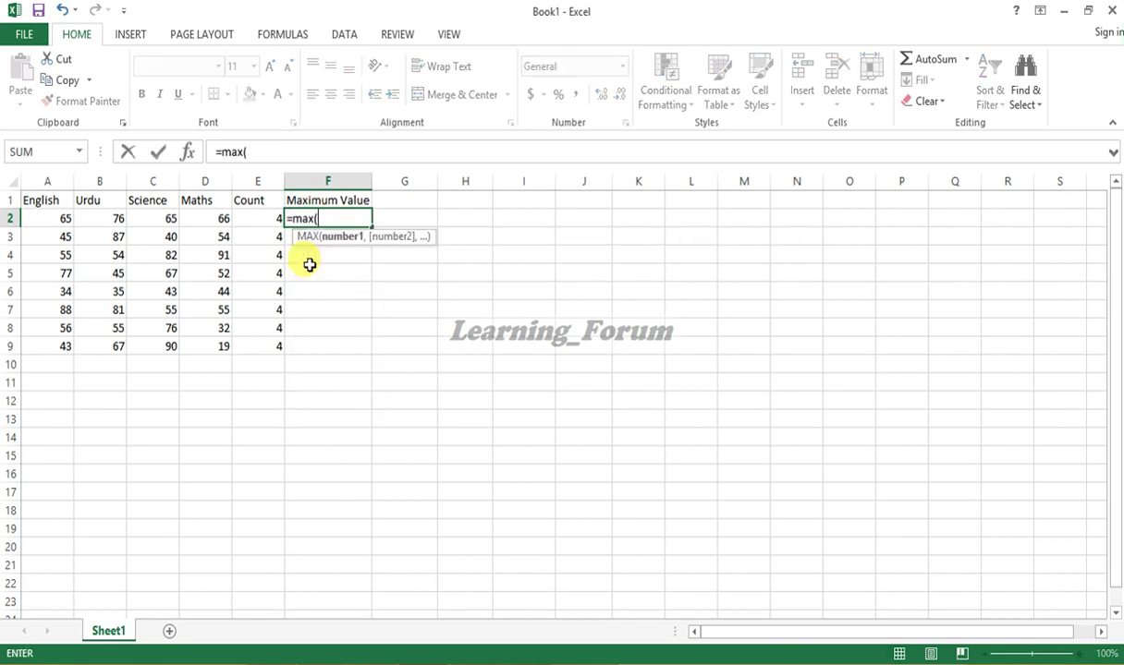
{"action": "left_click", "coordinate": [40, 219]}
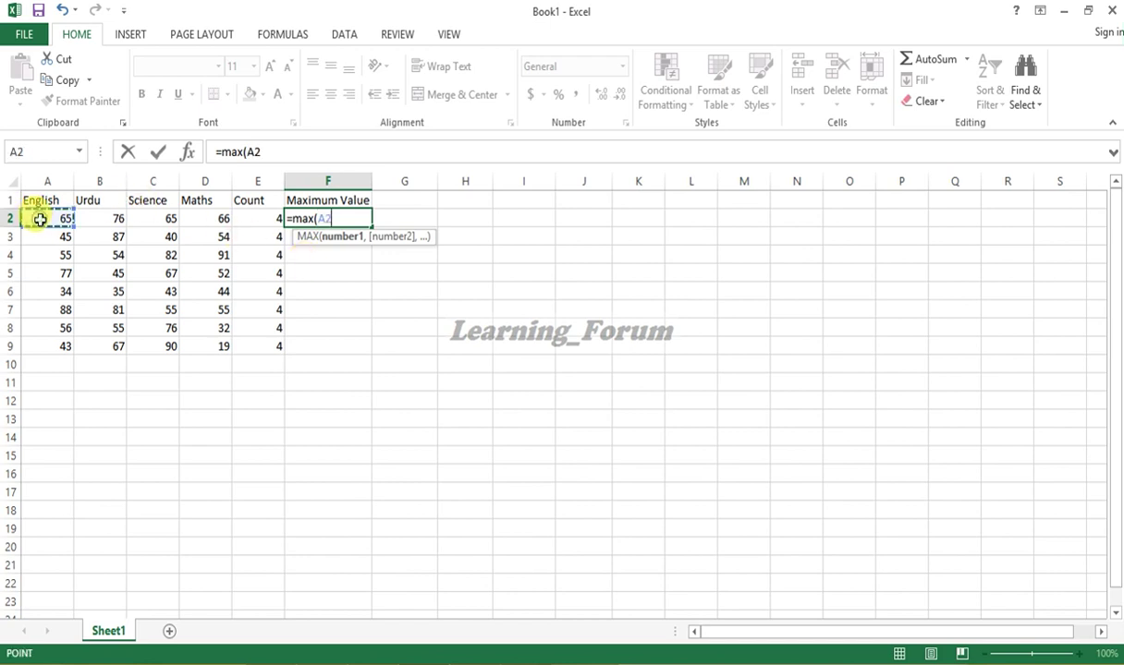
{"action": "left_click_drag", "start_coordinate": [42, 220], "coordinate": [189, 225]}
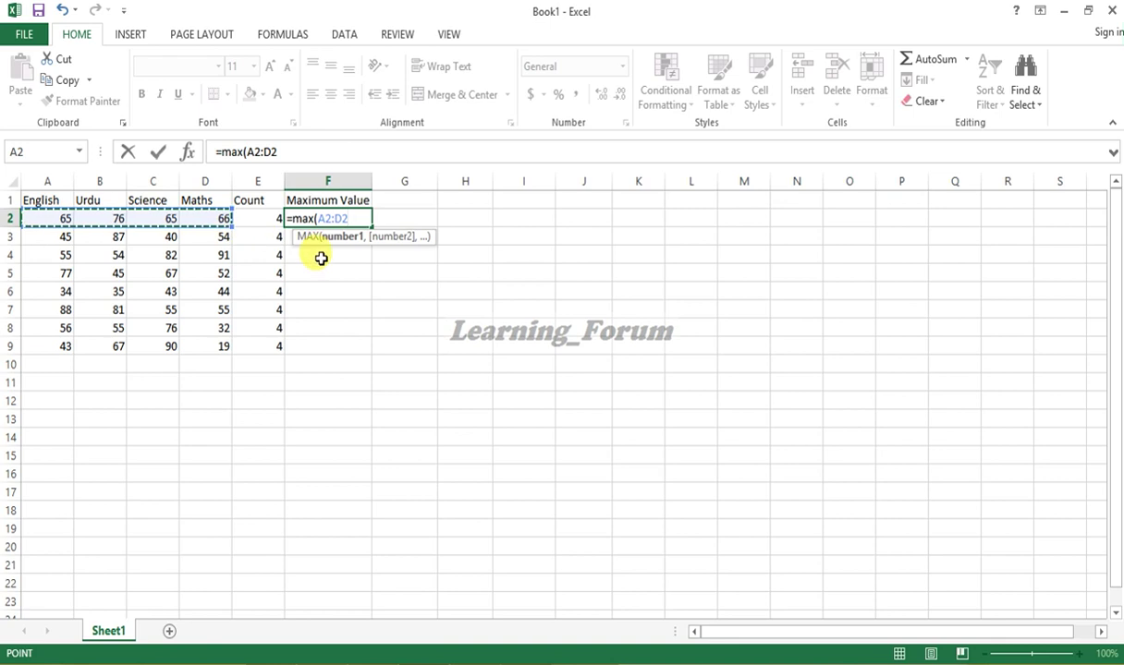
{"action": "type", "text": ")"}
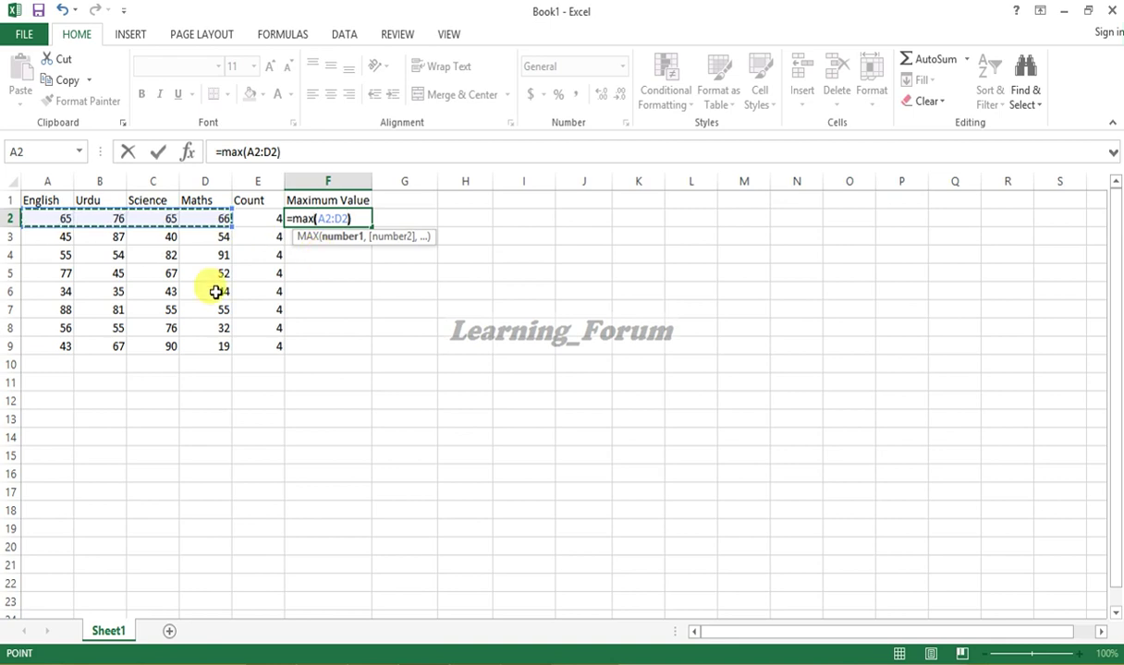
{"action": "key", "text": "Return"}
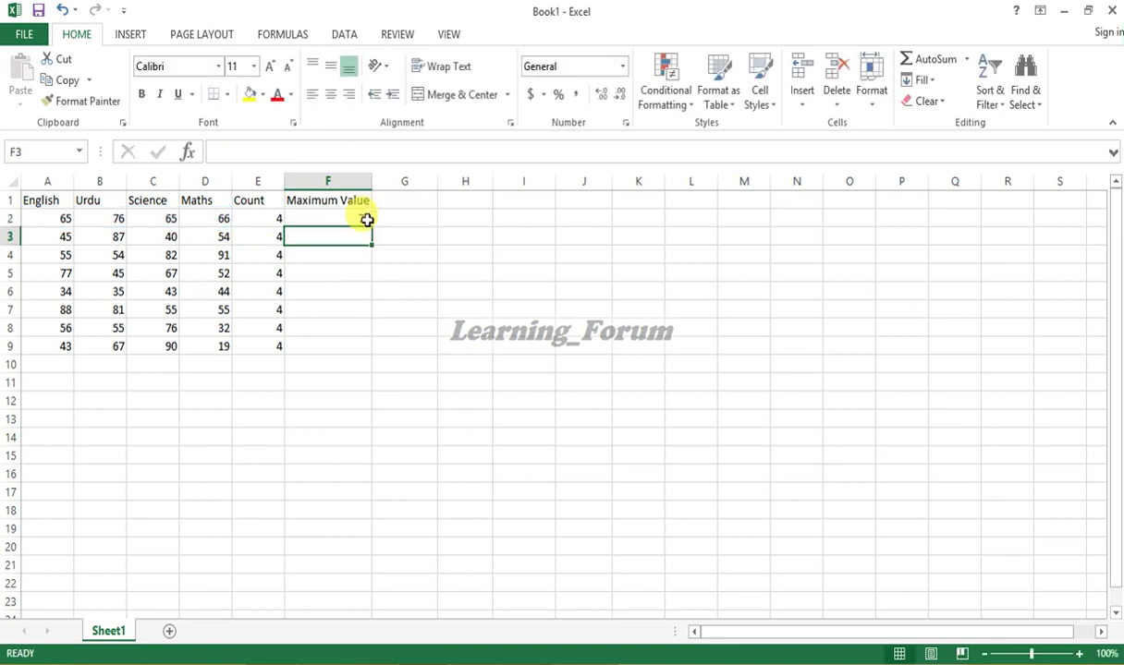
{"action": "left_click", "coordinate": [367, 218]}
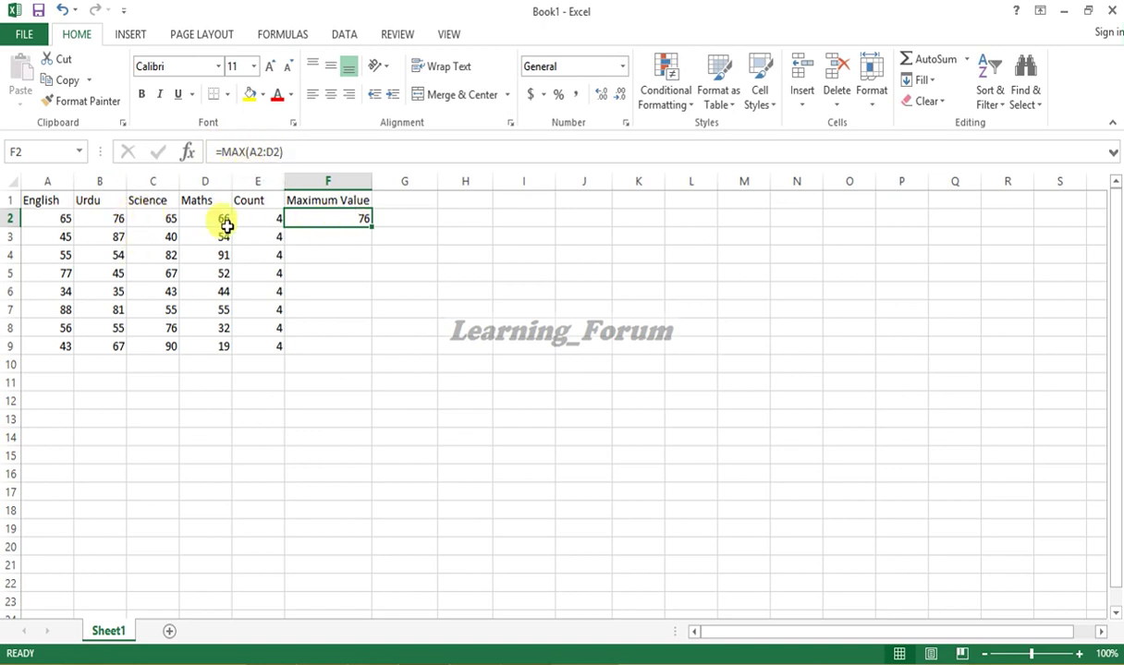
{"action": "left_click", "coordinate": [329, 239]}
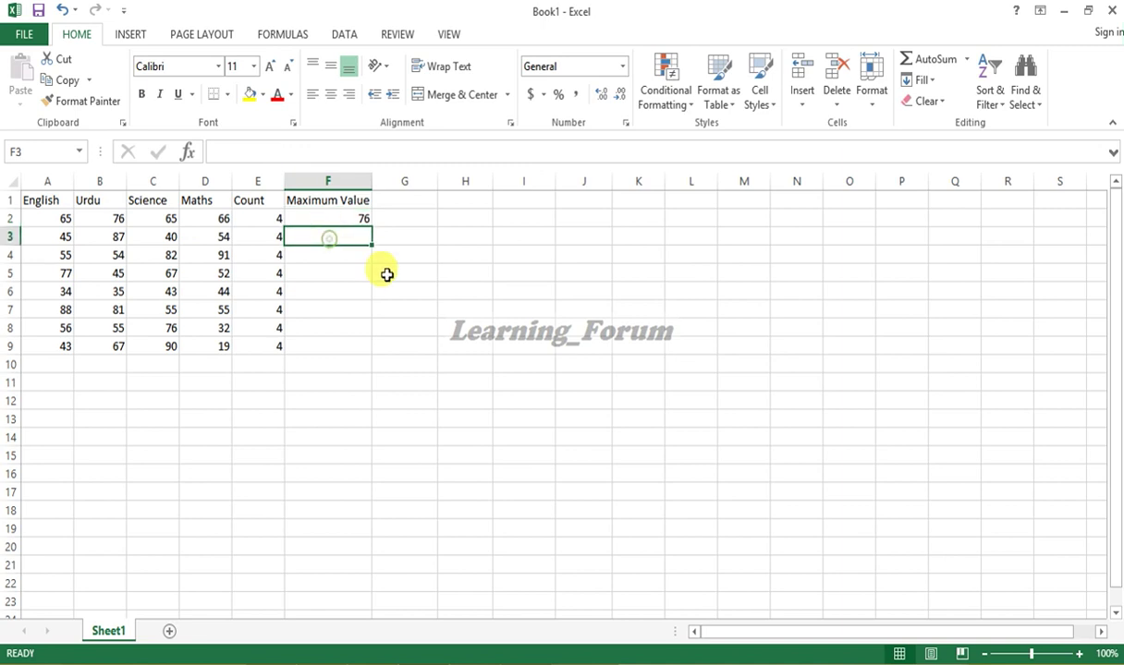
- Enter =MAX(A3:D3) in F3 for row 3's highest score
{"action": "type", "text": "="}
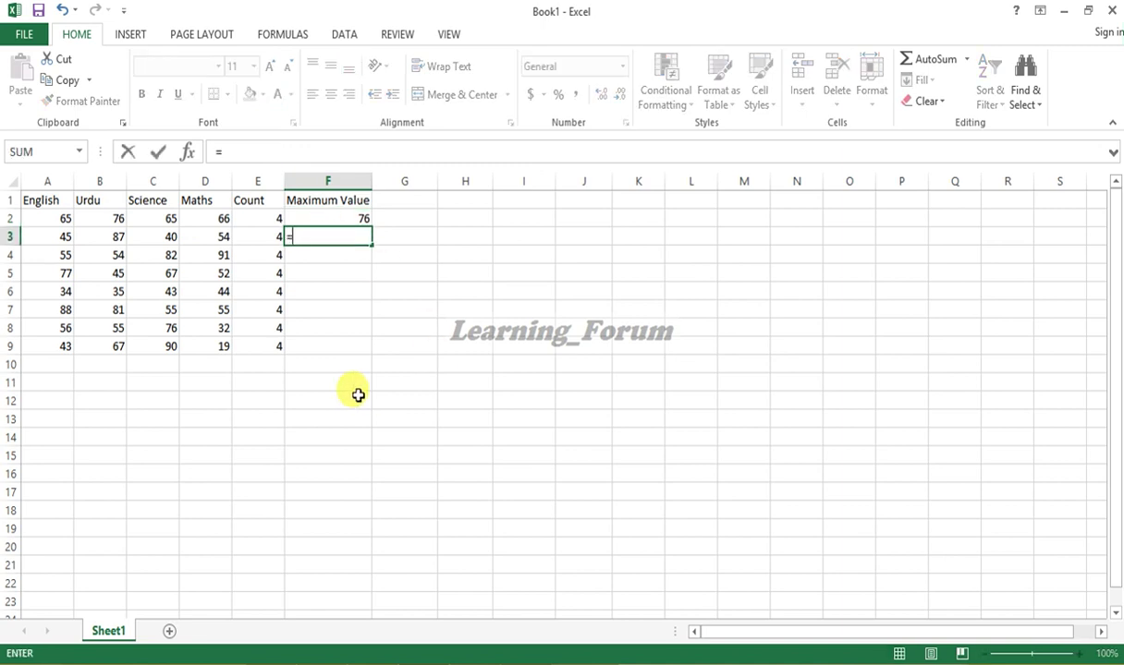
{"action": "type", "text": "max"}
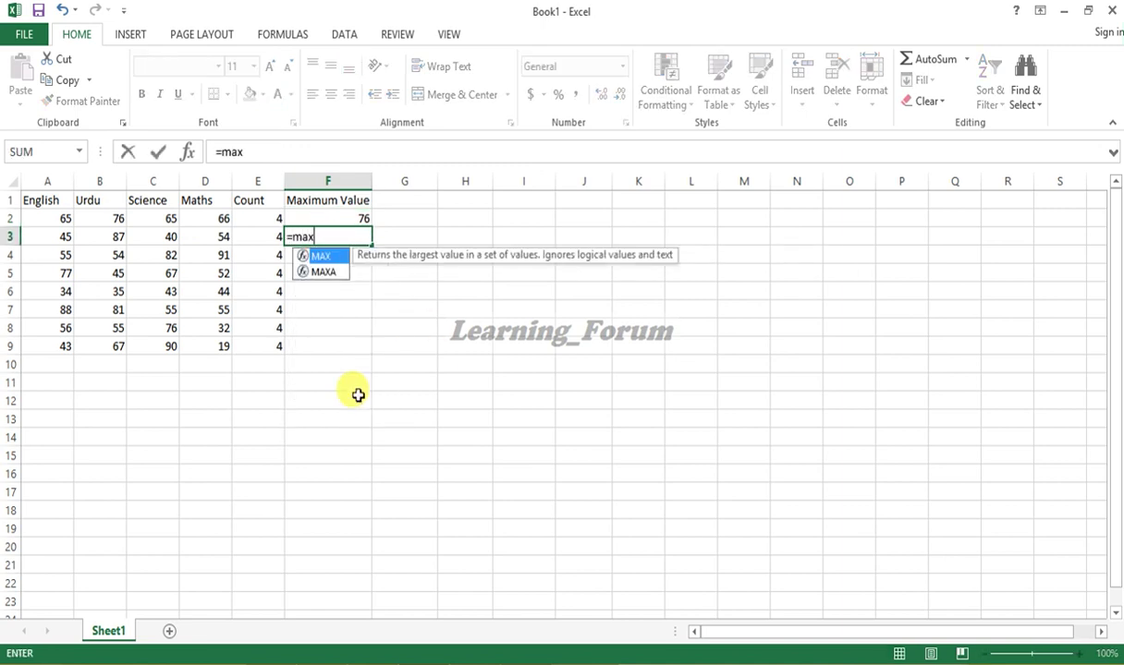
{"action": "type", "text": "("}
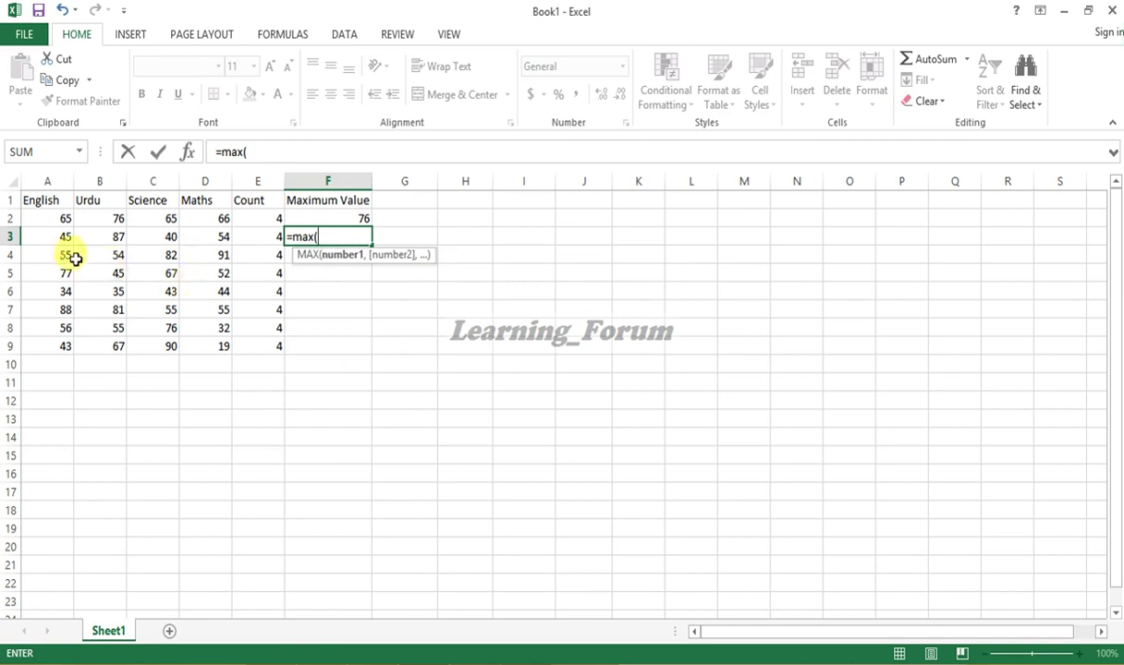
{"action": "left_click", "coordinate": [52, 239]}
{"action": "left_click_drag", "start_coordinate": [58, 239], "coordinate": [201, 240]}
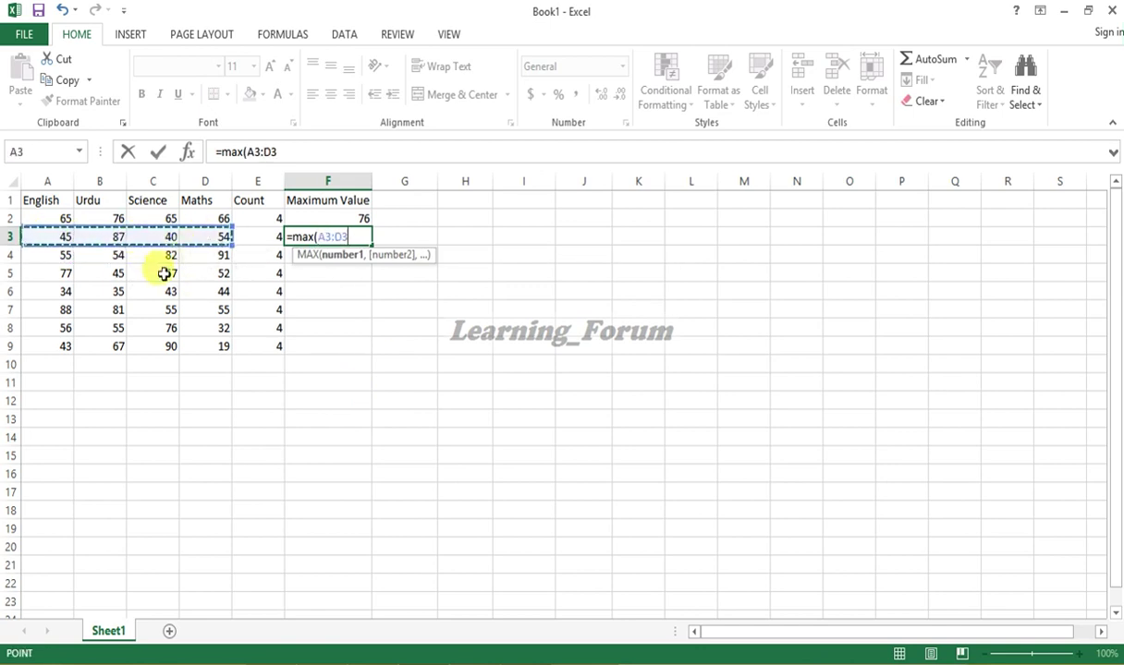
{"action": "type", "text": ")"}
{"action": "key", "text": "Return"}
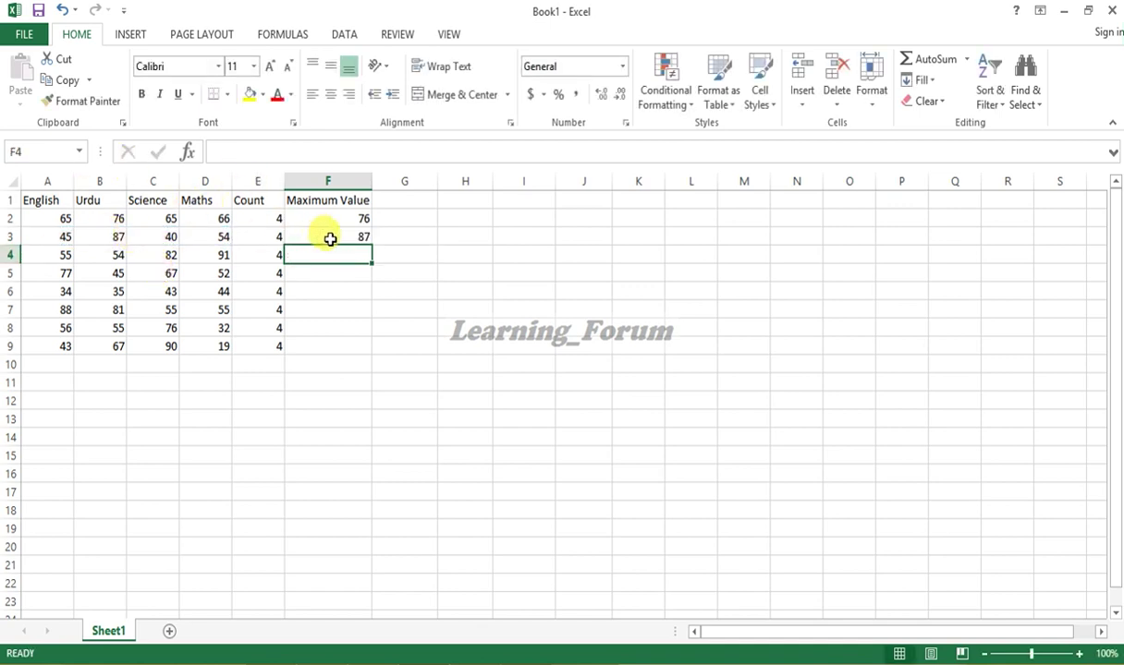
- Fill the MAX formula down to F9 and widen column G
{"action": "left_click", "coordinate": [364, 237]}
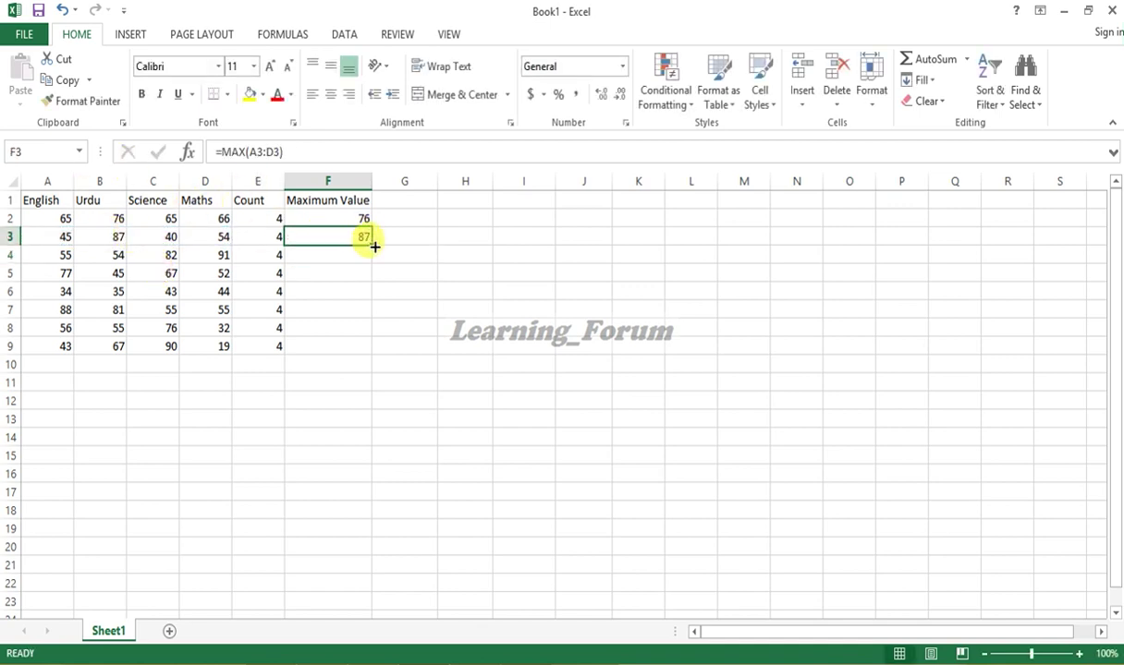
{"action": "left_click_drag", "start_coordinate": [373, 244], "coordinate": [363, 354]}
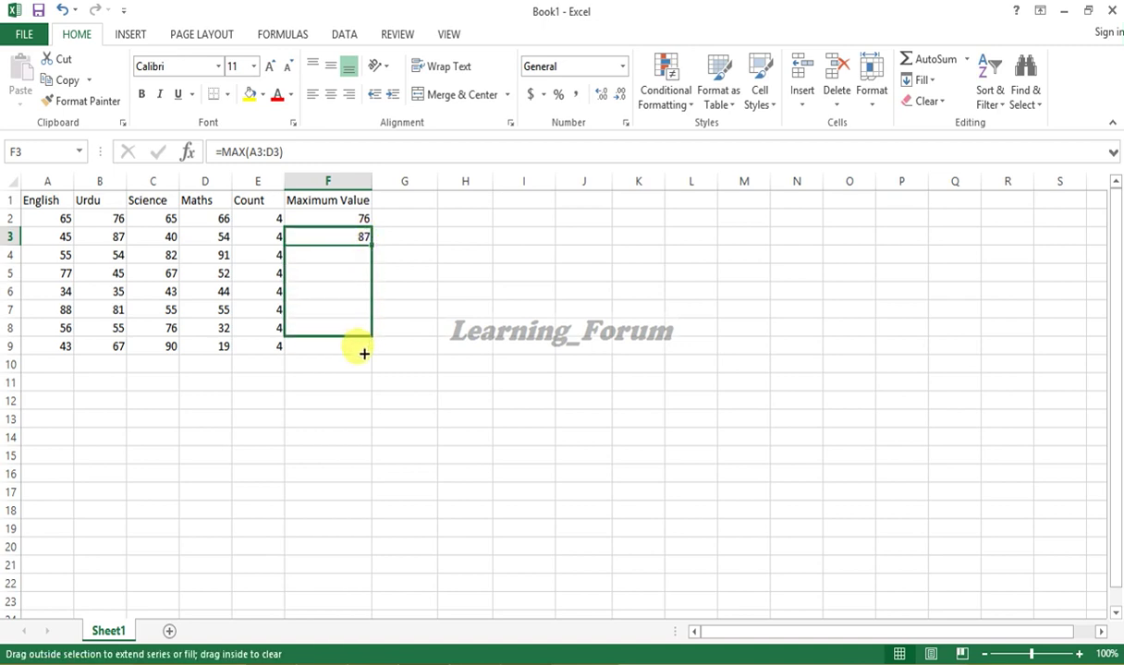
{"action": "left_click", "coordinate": [412, 196]}
{"action": "left_click_drag", "start_coordinate": [437, 182], "coordinate": [477, 183]}
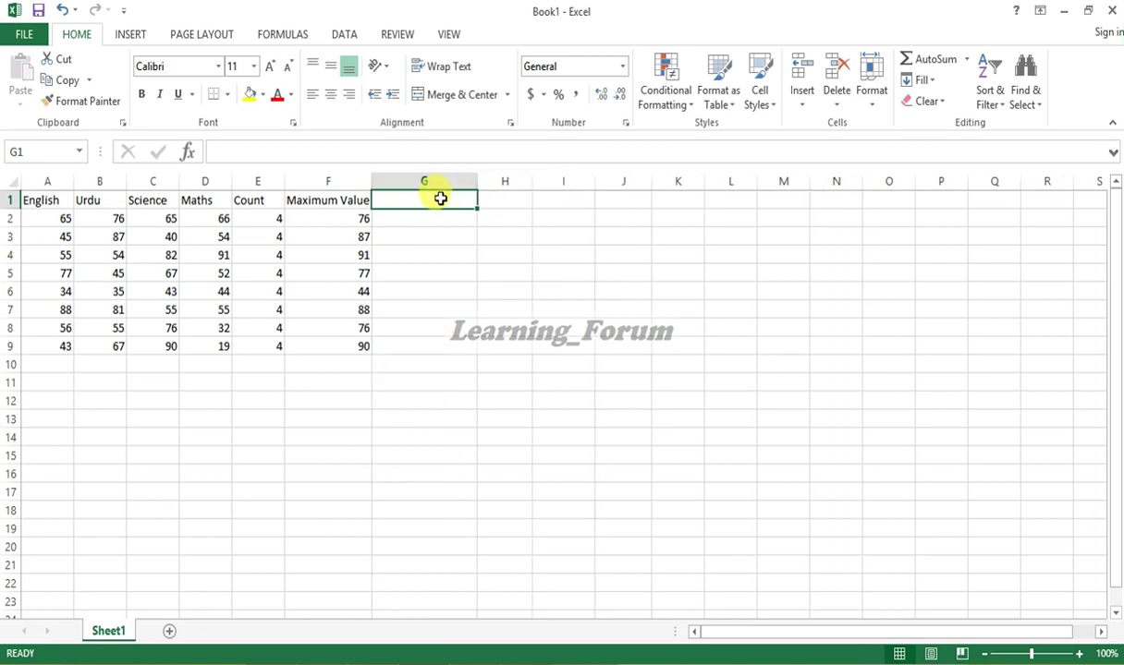
- Enter the Minimum Value heading in G1 and =MIN(A2:D2) in G2
{"action": "type", "text": "Minimum Value"}
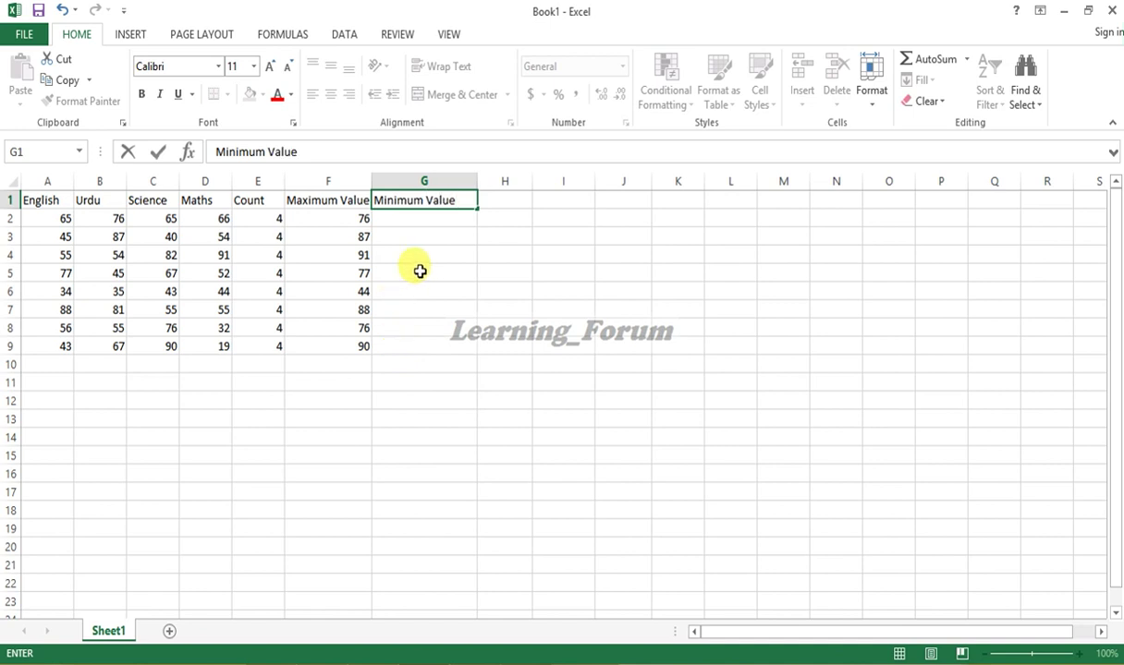
{"action": "left_click", "coordinate": [435, 223]}
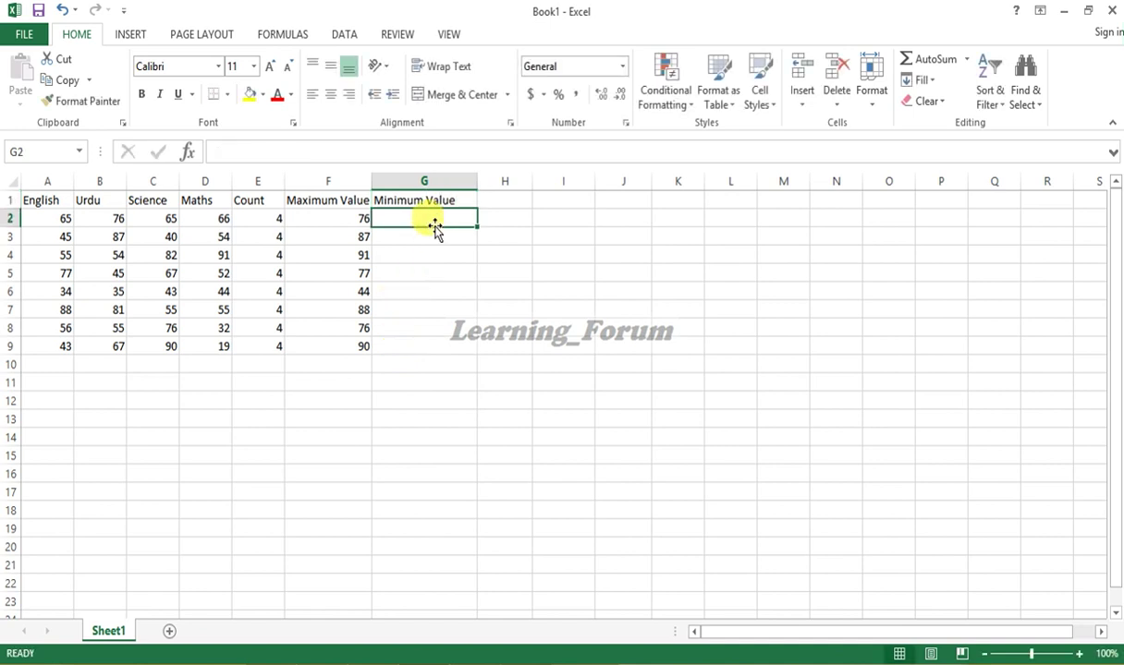
{"action": "type", "text": "=min"}
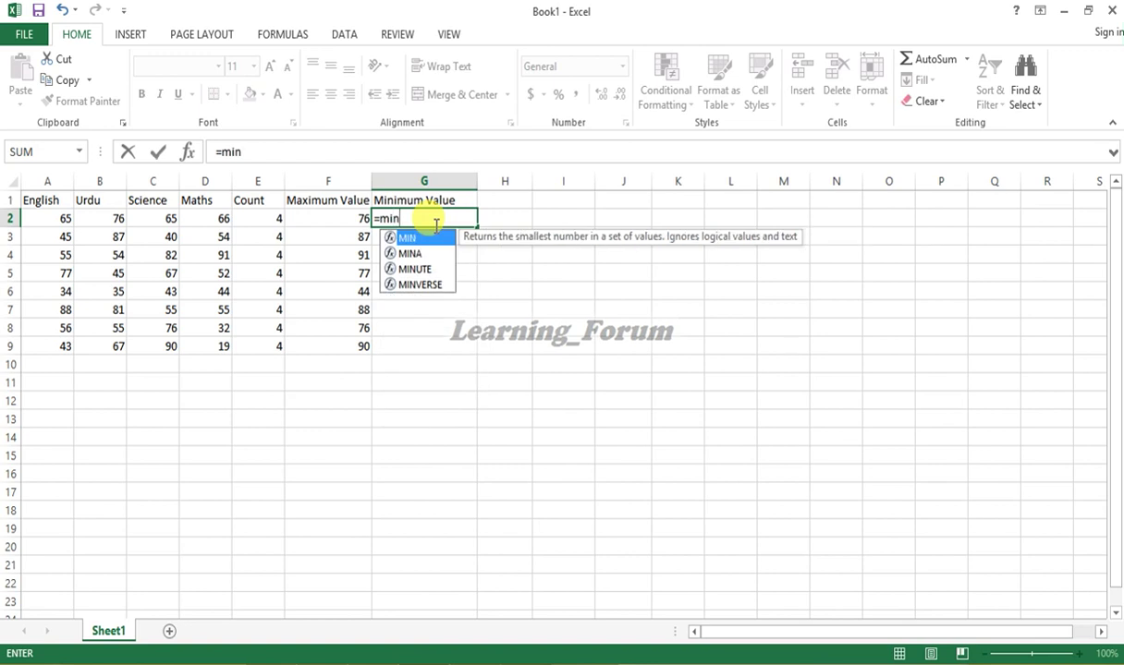
{"action": "type", "text": "("}
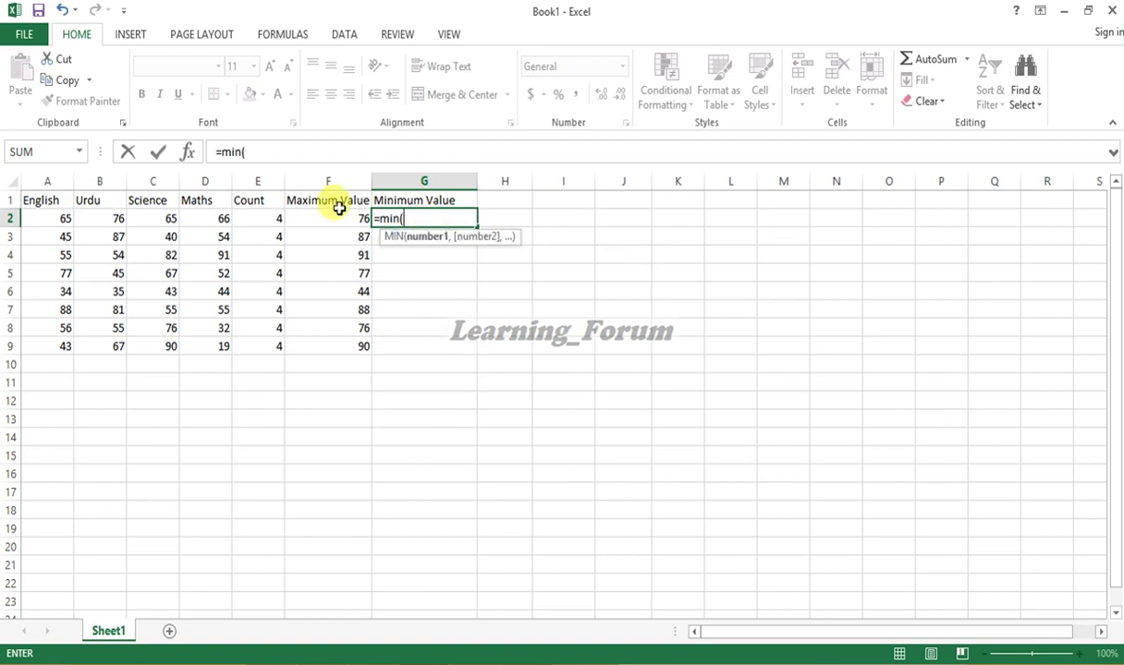
{"action": "left_click_drag", "start_coordinate": [67, 218], "coordinate": [187, 215]}
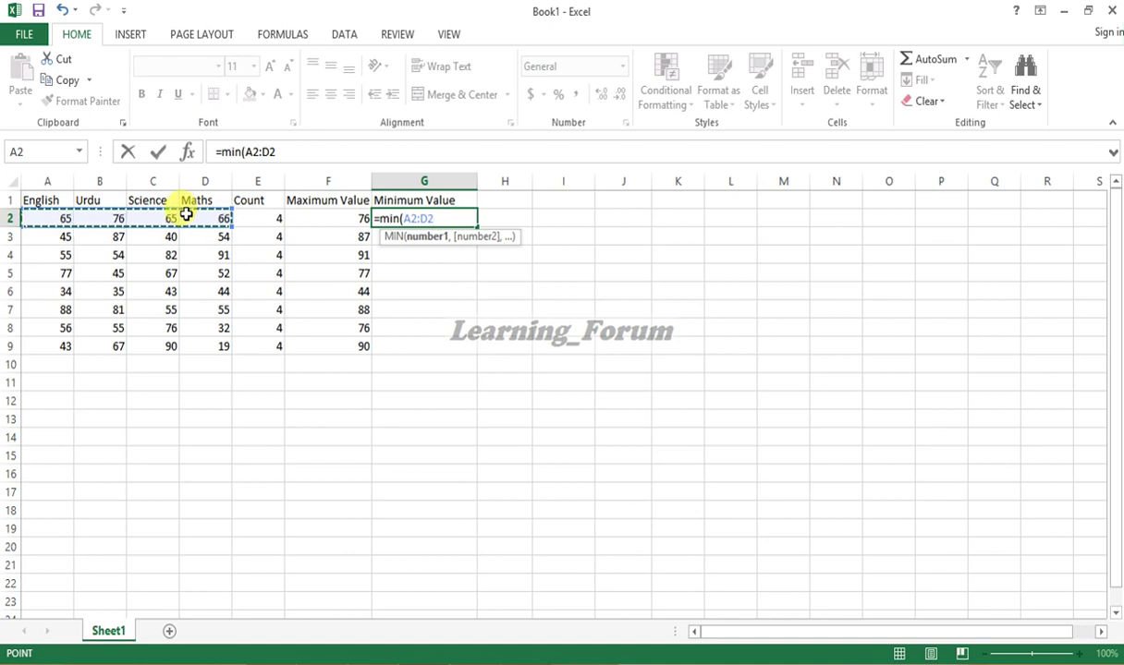
{"action": "key", "text": "Return"}
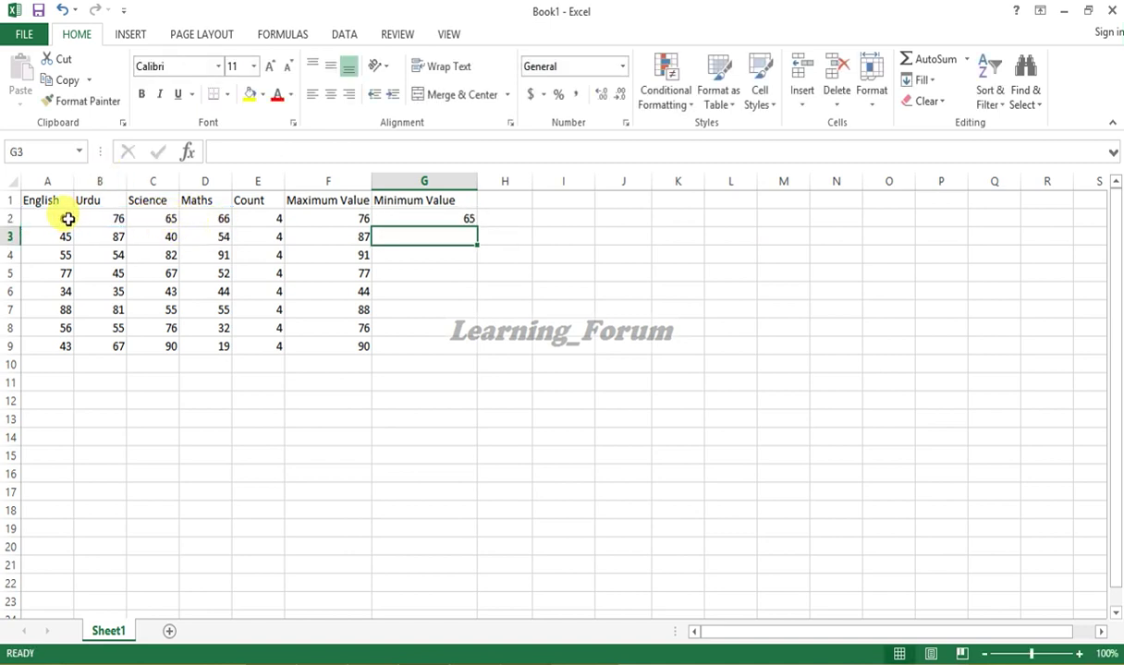
- Fill the MIN formula down to G9 and widen column H
{"action": "left_click", "coordinate": [450, 219]}
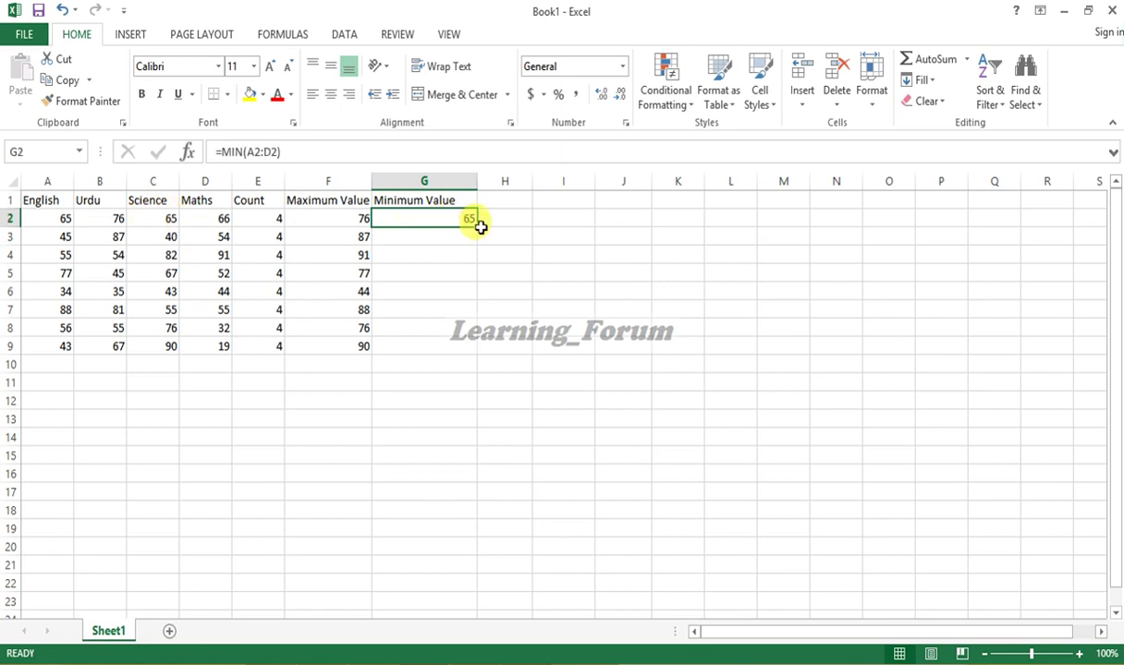
{"action": "left_click_drag", "start_coordinate": [477, 228], "coordinate": [472, 349]}
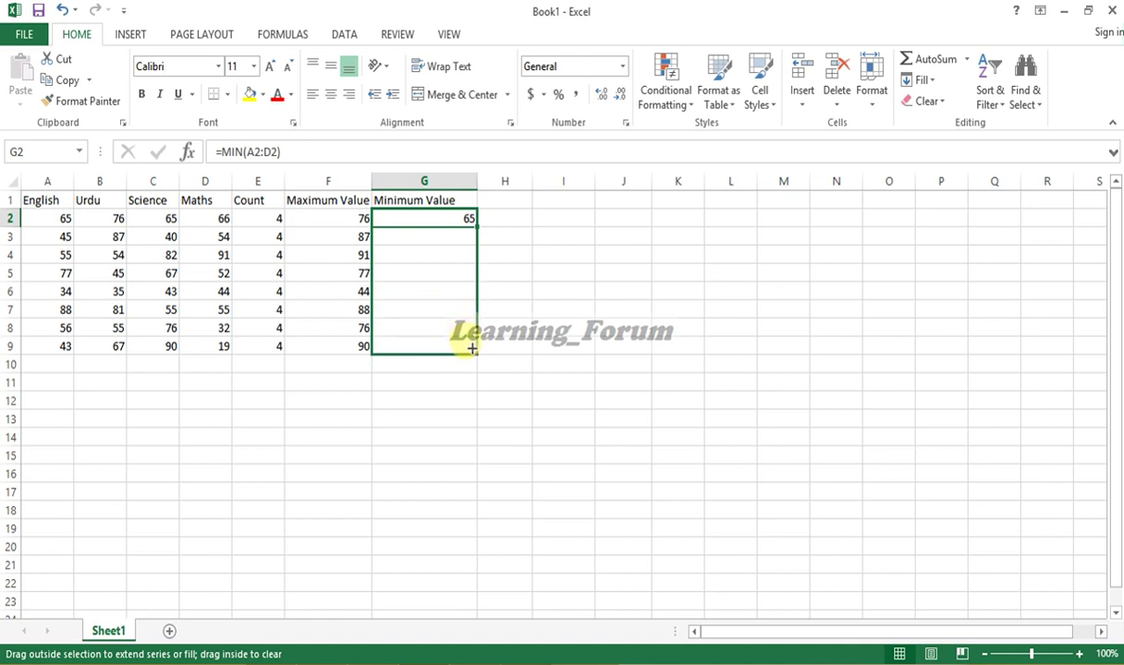
{"action": "left_click_drag", "start_coordinate": [472, 349], "coordinate": [472, 349]}
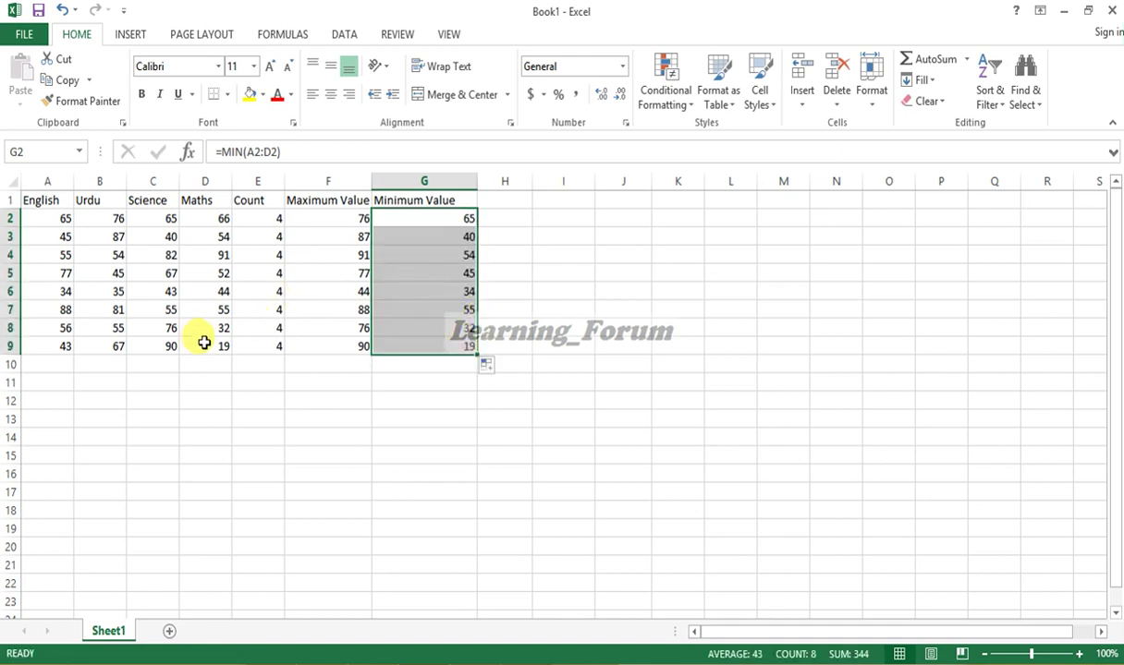
{"action": "left_click", "coordinate": [515, 202]}
{"action": "left_click_drag", "start_coordinate": [533, 187], "coordinate": [561, 187]}
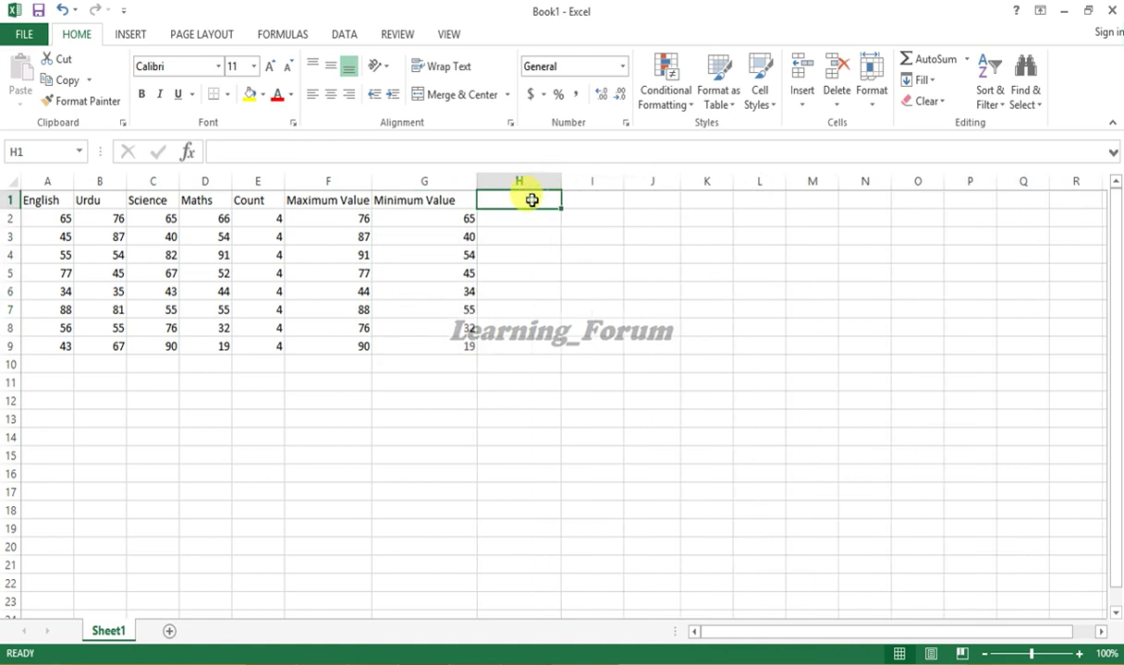
- Add the Sum heading in H1 and =SUM(A2:D2) in H2, showing 272
{"action": "type", "text": "Sum"}
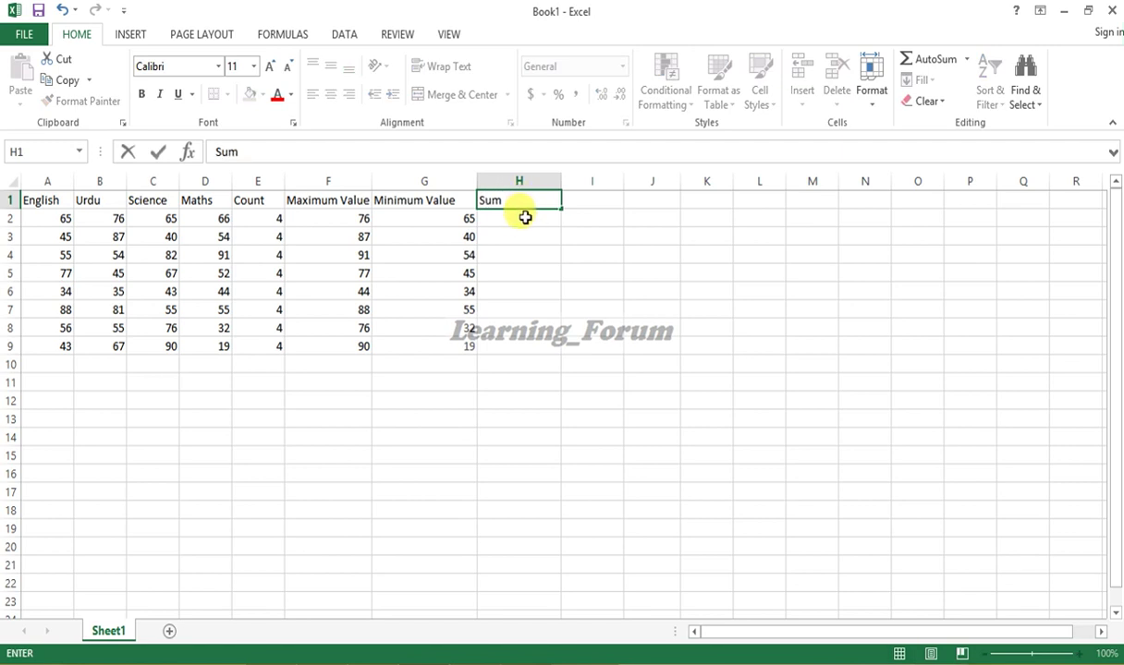
{"action": "left_click", "coordinate": [520, 224]}
{"action": "type", "text": "="}
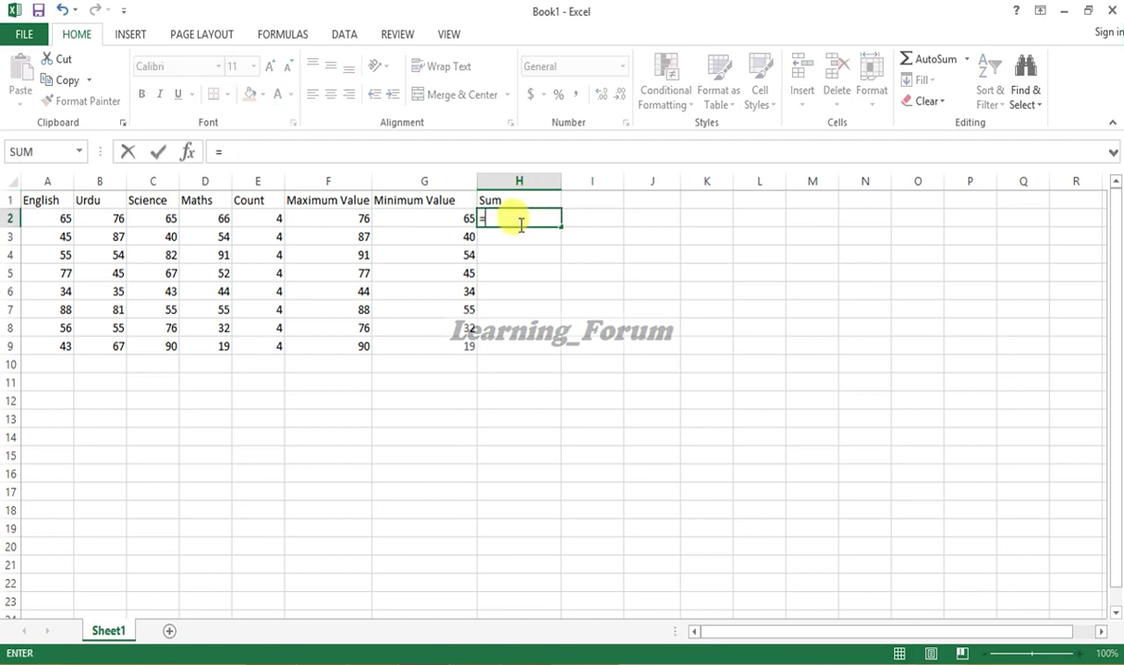
{"action": "type", "text": "sum"}
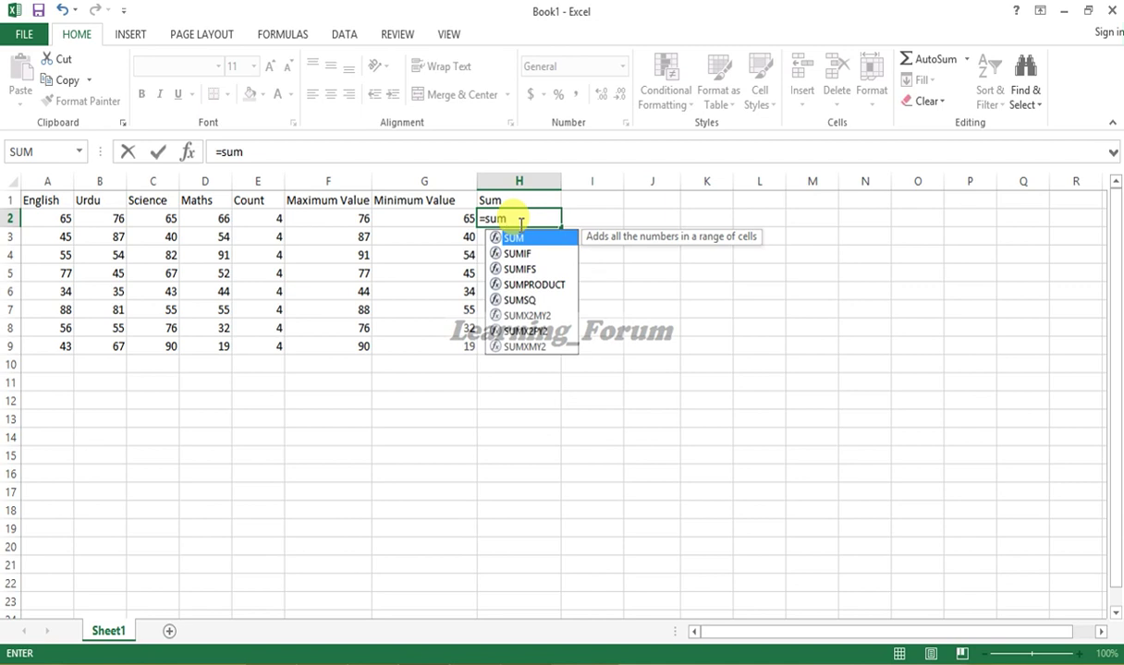
{"action": "type", "text": "("}
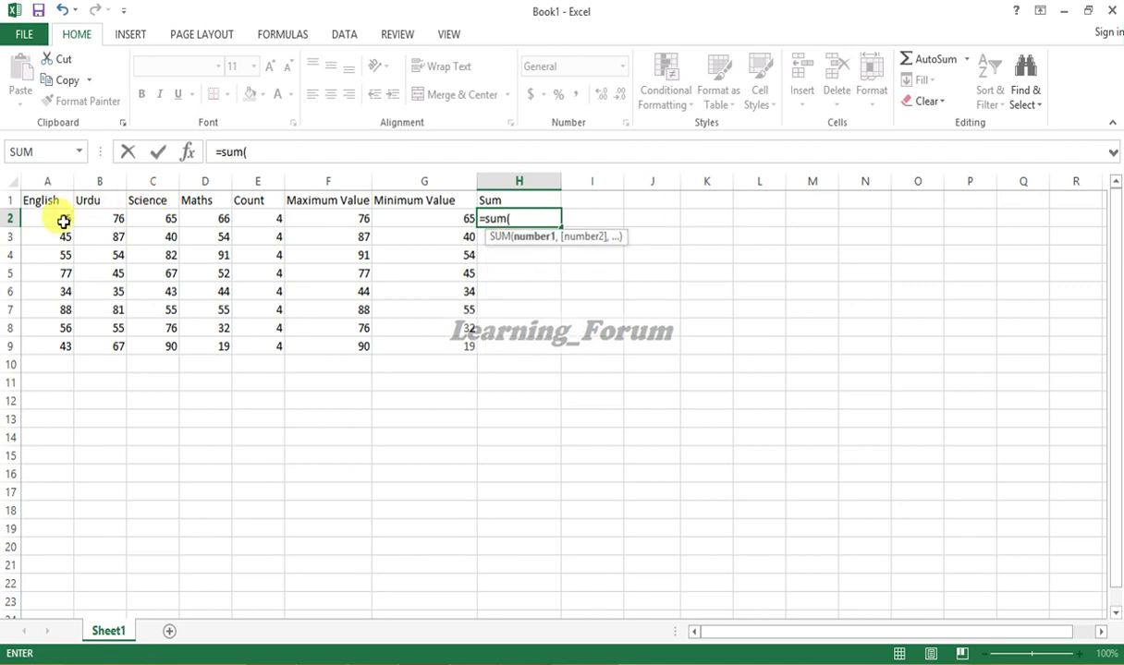
{"action": "left_click_drag", "start_coordinate": [64, 222], "coordinate": [236, 225]}
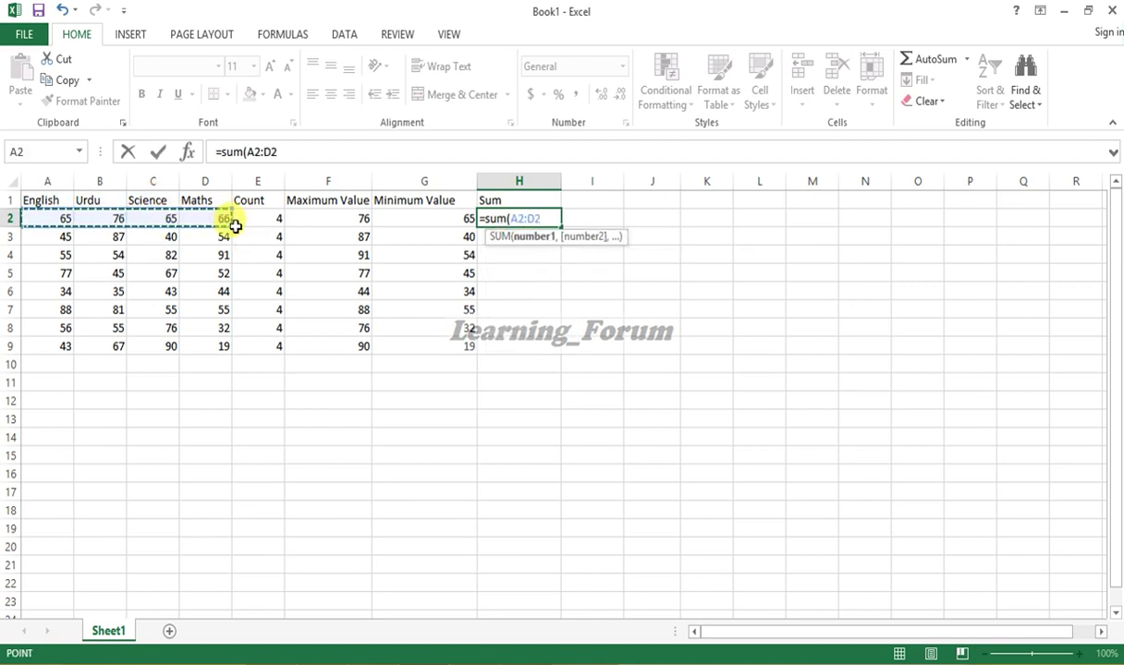
{"action": "type", "text": ")"}
{"action": "key", "text": "Return"}
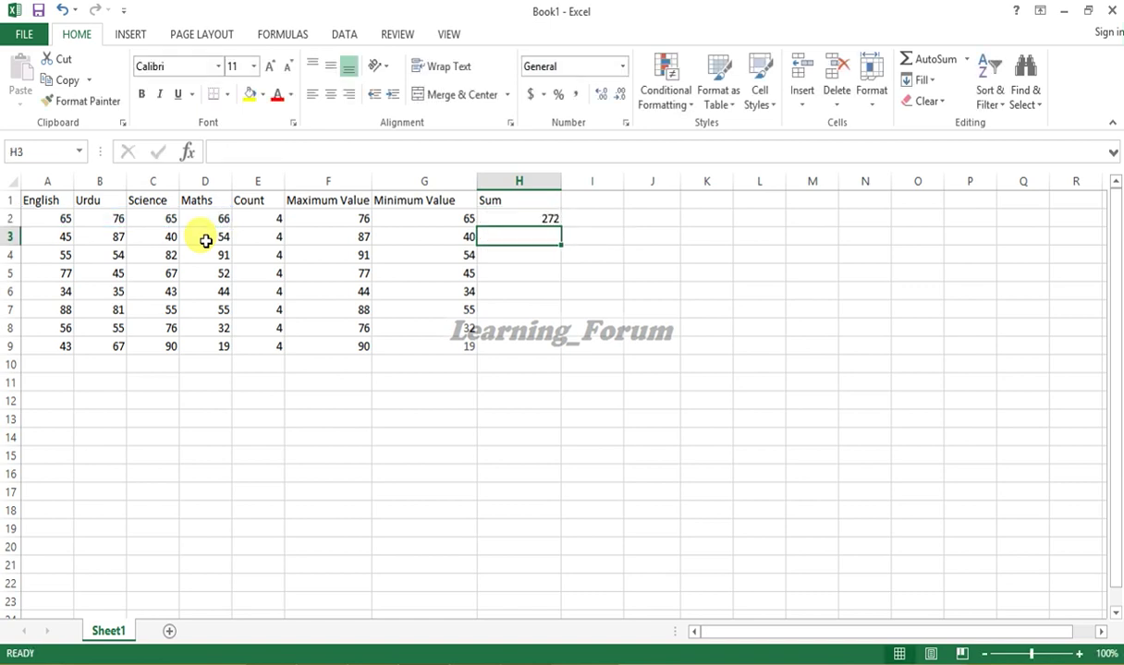
- Copy the SUM formula down column H through row 8
{"action": "left_click", "coordinate": [553, 220]}
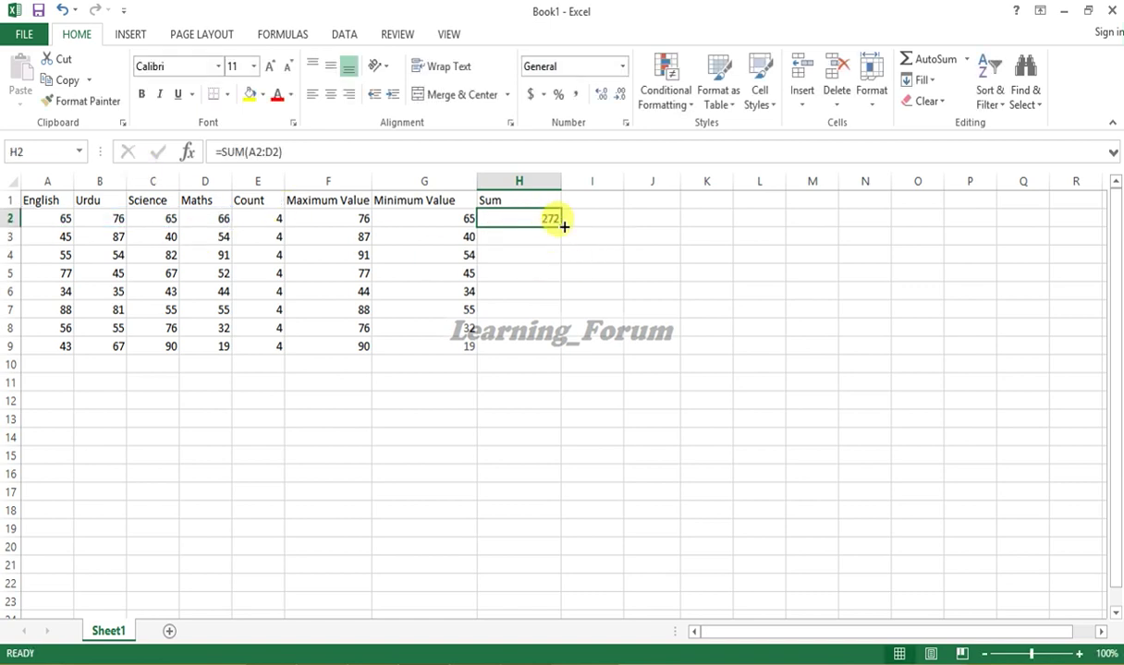
{"action": "mouse_move", "coordinate": [560, 228]}
{"action": "left_mouse_down"}
{"action": "mouse_move", "coordinate": [556, 349]}
{"action": "mouse_move", "coordinate": [558, 333]}
{"action": "left_mouse_up"}
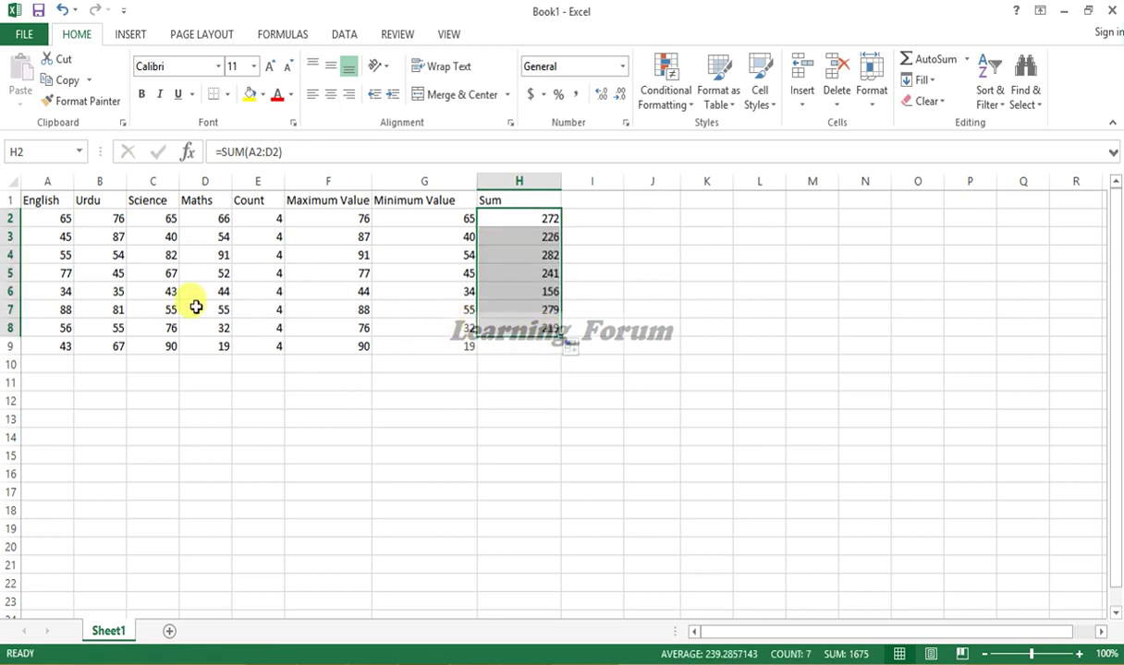
{"action": "left_click", "coordinate": [595, 197]}
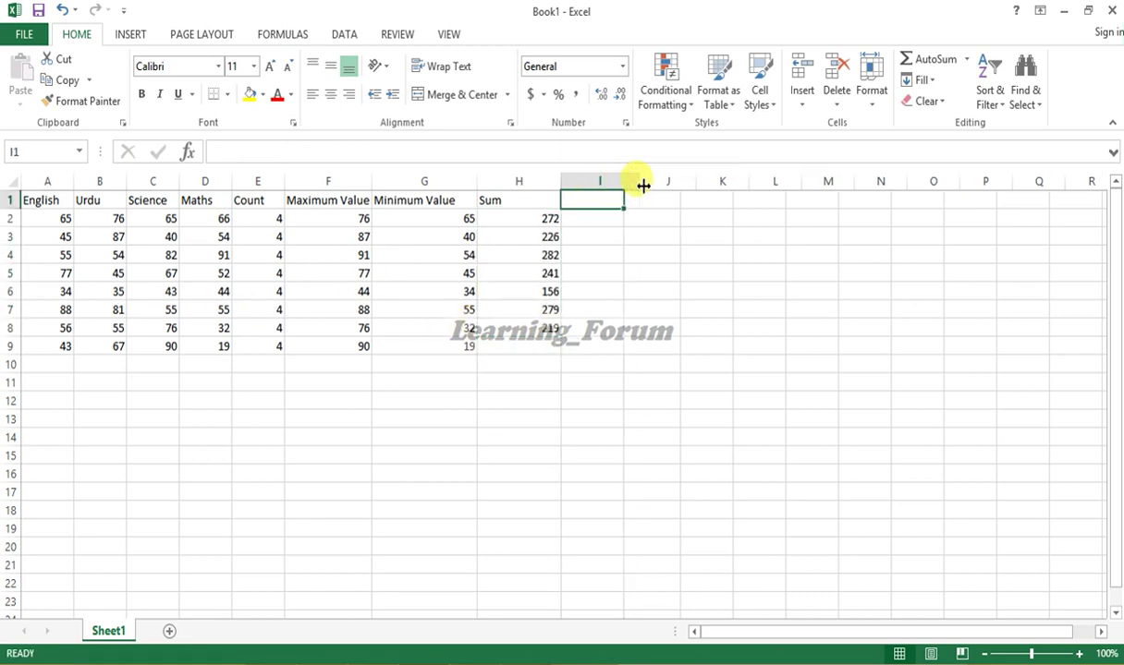
- Widen column I, add the Average heading in I1 and =AVERAGE(A2:D2) in I2
{"action": "left_click_drag", "start_coordinate": [627, 186], "coordinate": [641, 187]}
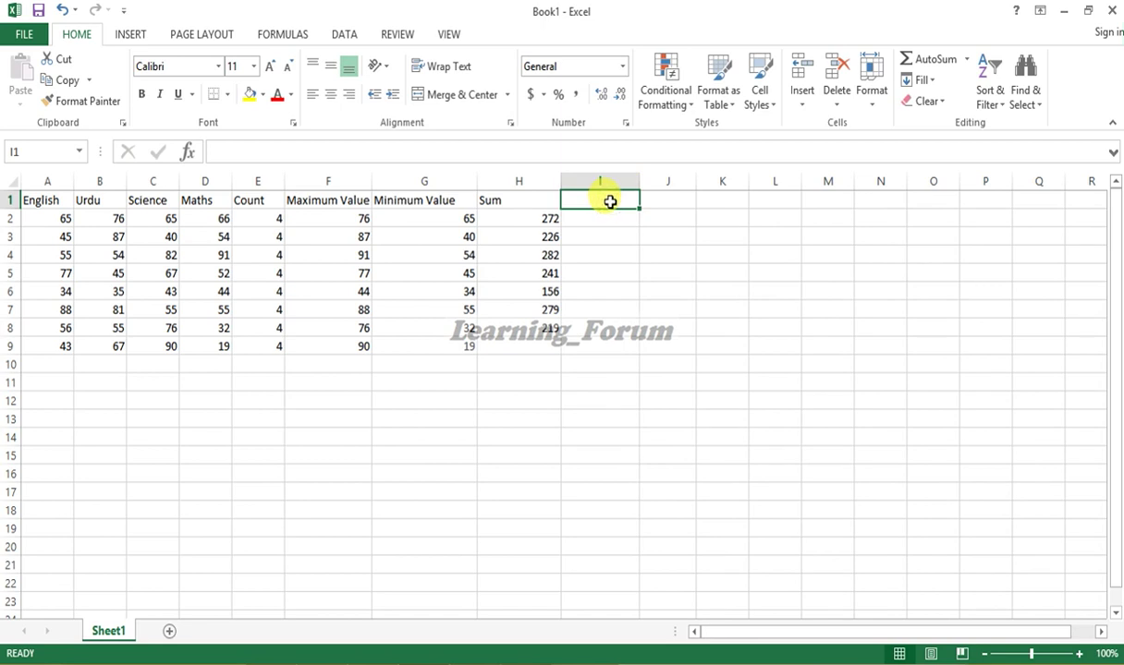
{"action": "type", "text": "Average"}
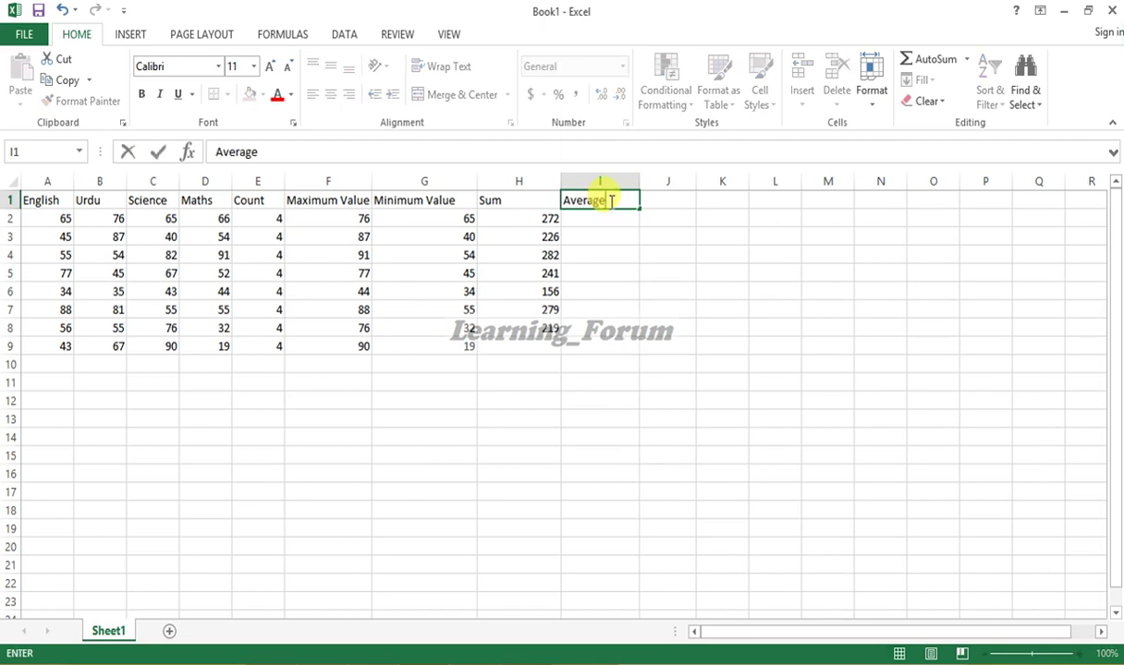
{"action": "left_click", "coordinate": [601, 221]}
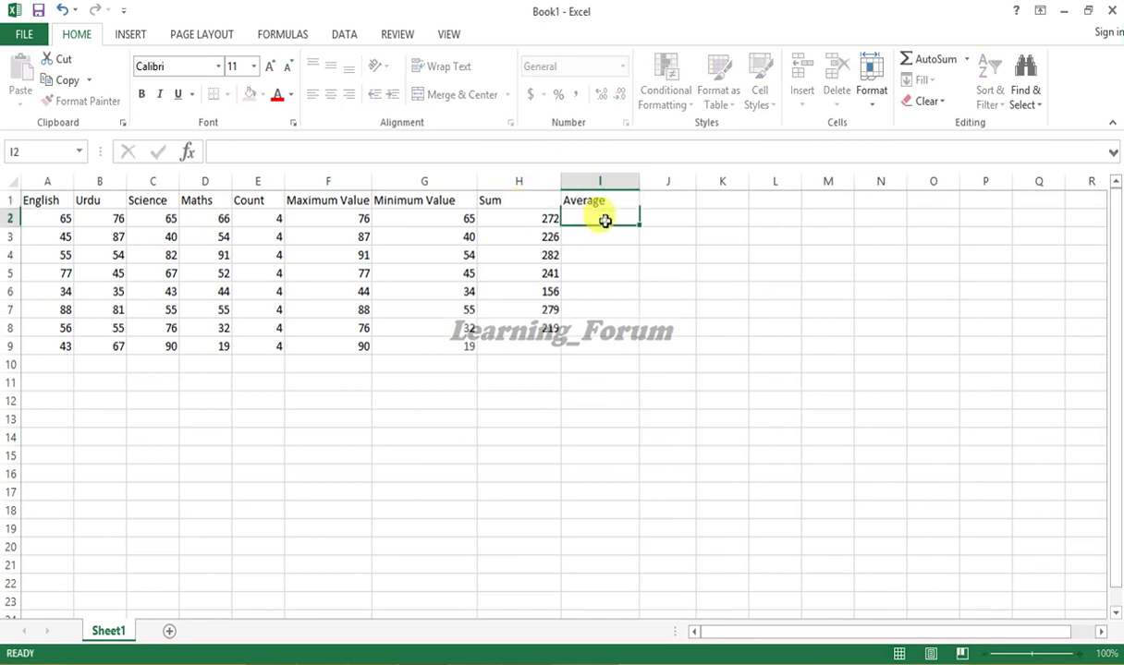
{"action": "type", "text": "="}
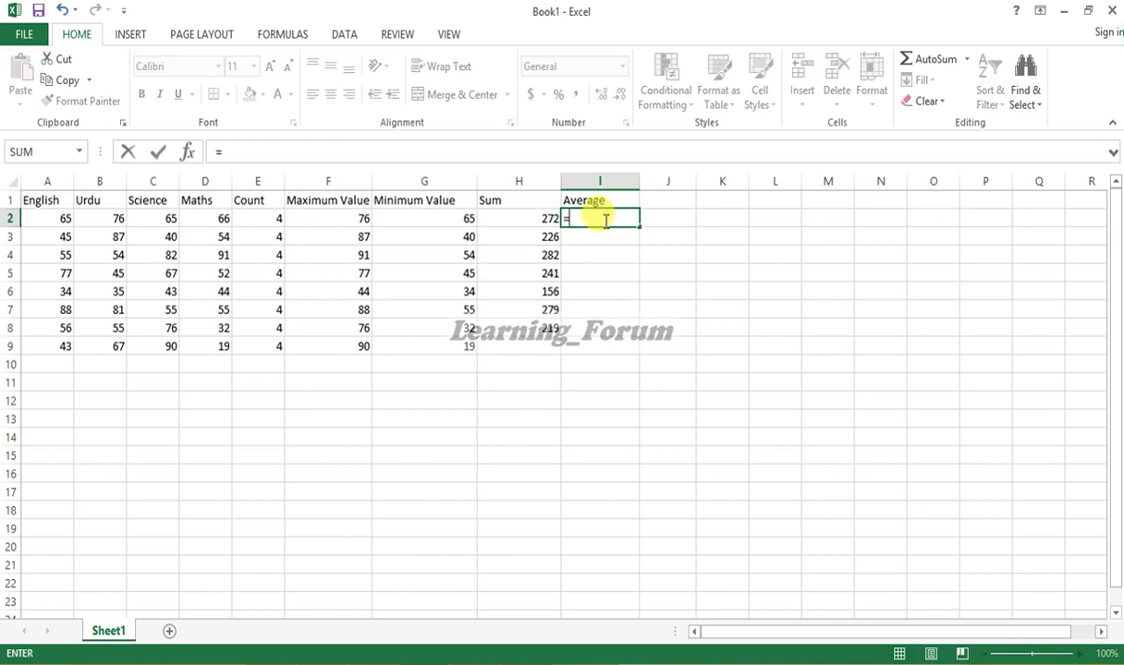
{"action": "type", "text": "average"}
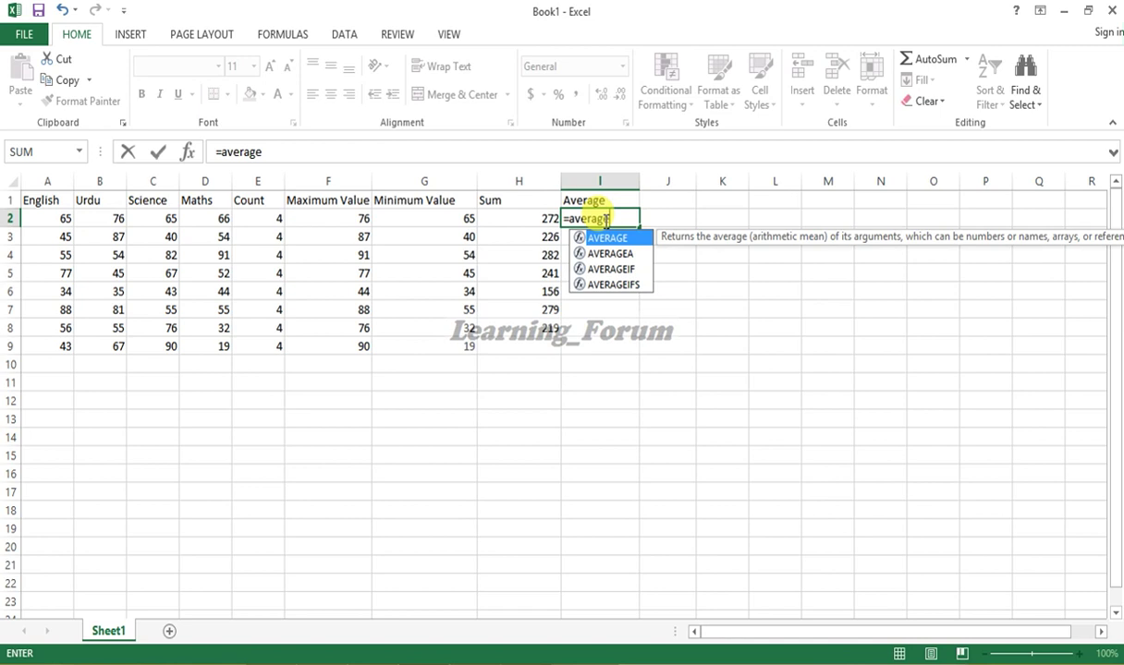
{"action": "type", "text": "("}
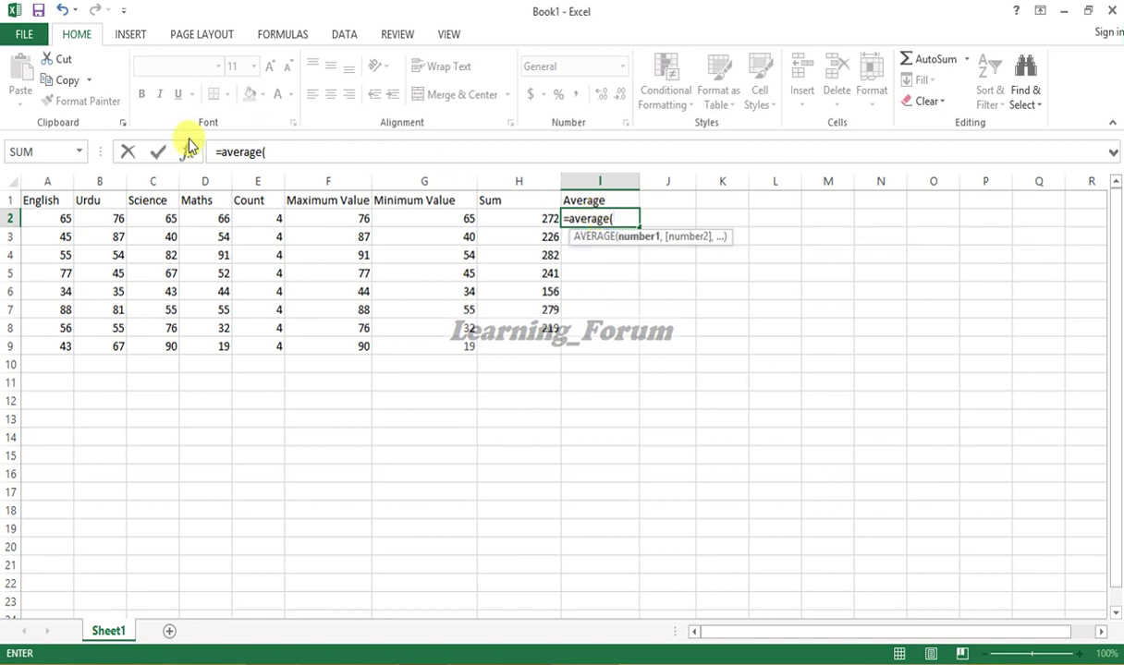
{"action": "left_click", "coordinate": [62, 219]}
{"action": "left_click_drag", "start_coordinate": [62, 219], "coordinate": [200, 221]}
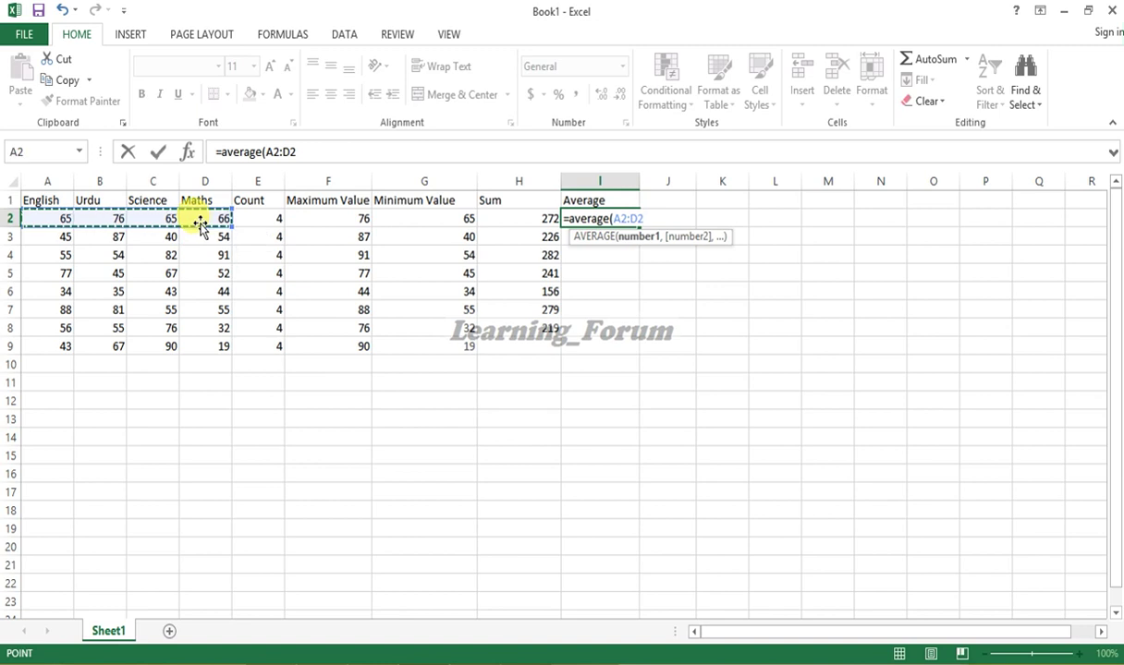
{"action": "type", "text": ")"}
{"action": "key", "text": "Return"}
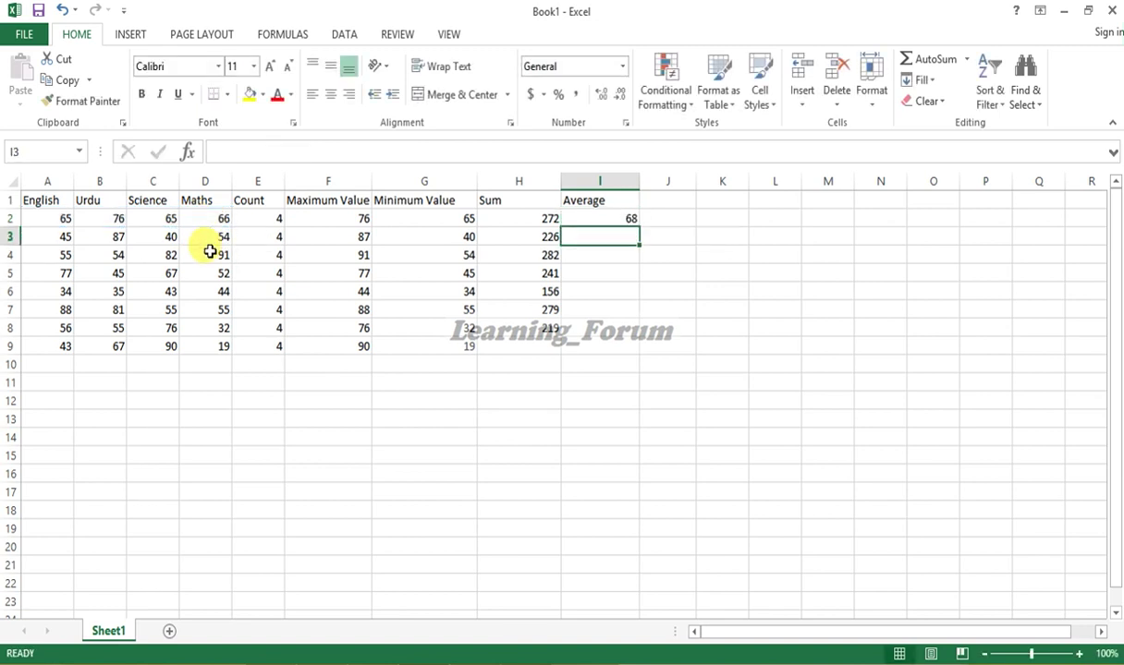
- Fill the AVERAGE formula down to I9, showing 68 through 54.75
{"action": "left_click", "coordinate": [636, 219]}
{"action": "left_click_drag", "start_coordinate": [638, 228], "coordinate": [634, 331]}
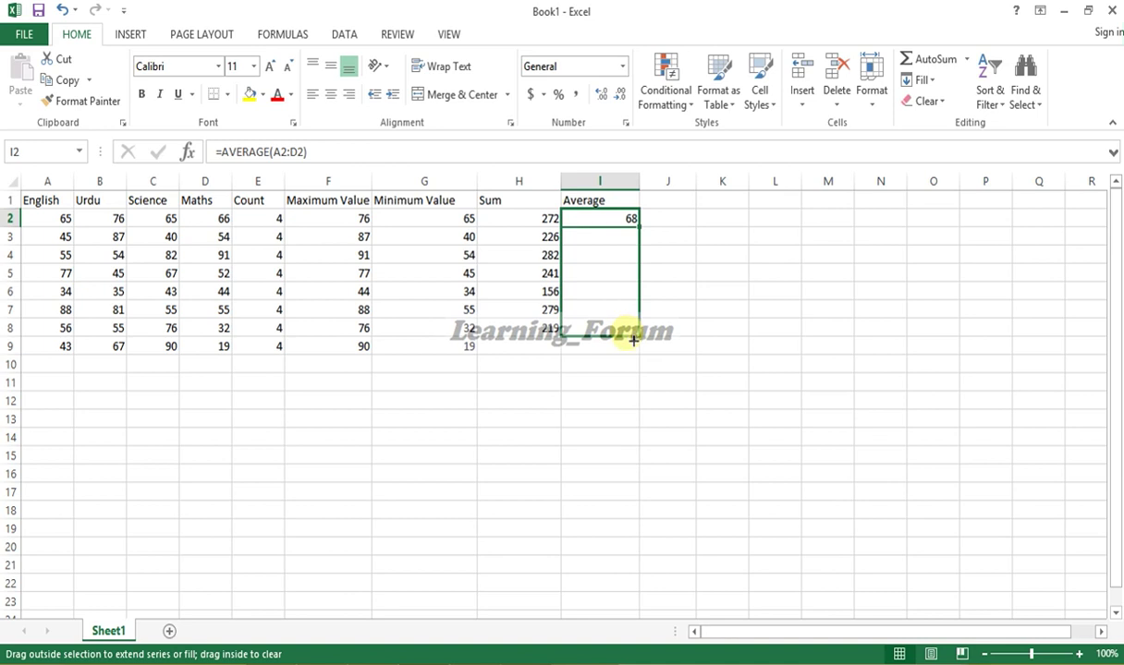
{"action": "left_click_drag", "start_coordinate": [634, 346], "coordinate": [628, 346]}
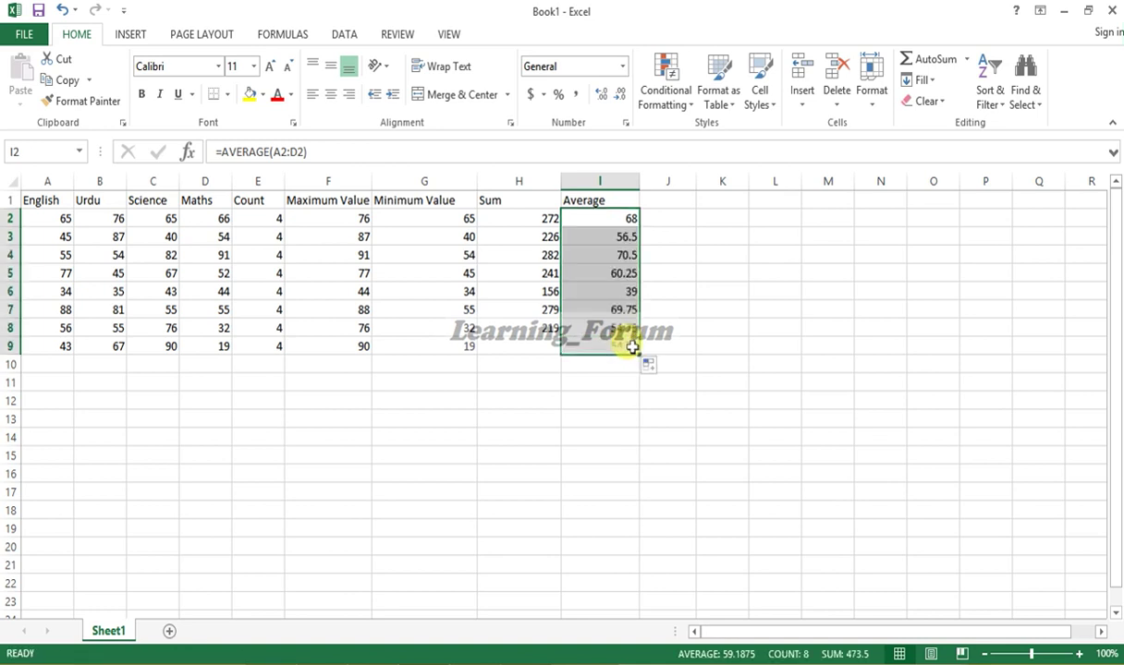
{"action": "left_click", "coordinate": [547, 220]}
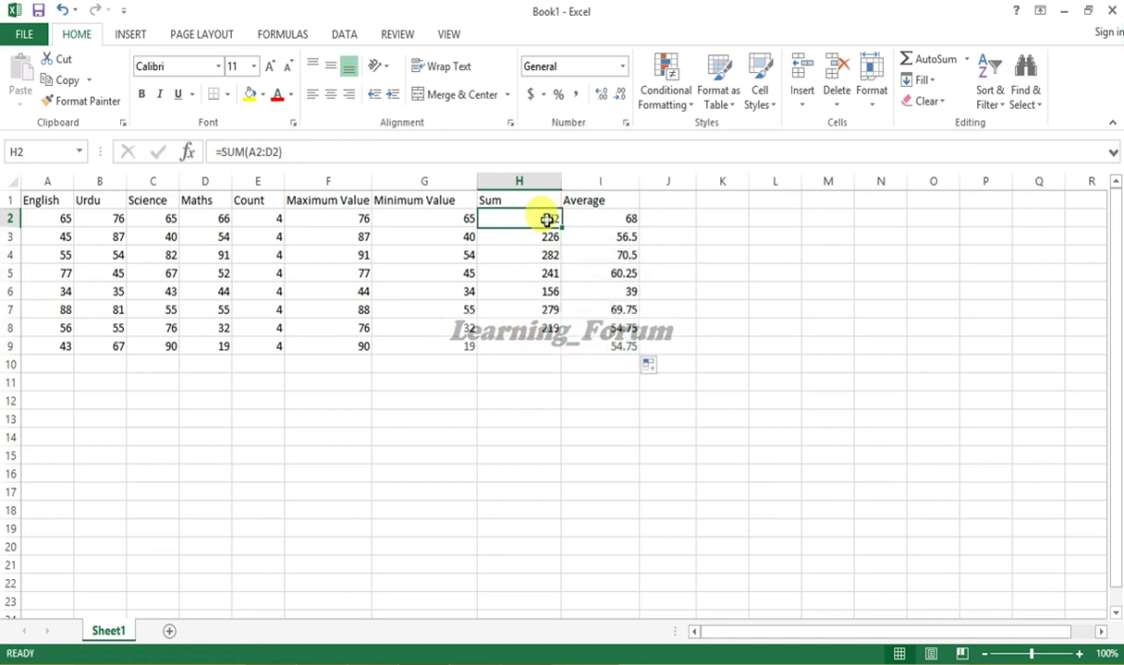
- Extend the SUM formula through H9 and check row 9's total of 219
{"action": "left_click_drag", "start_coordinate": [563, 251], "coordinate": [564, 338]}
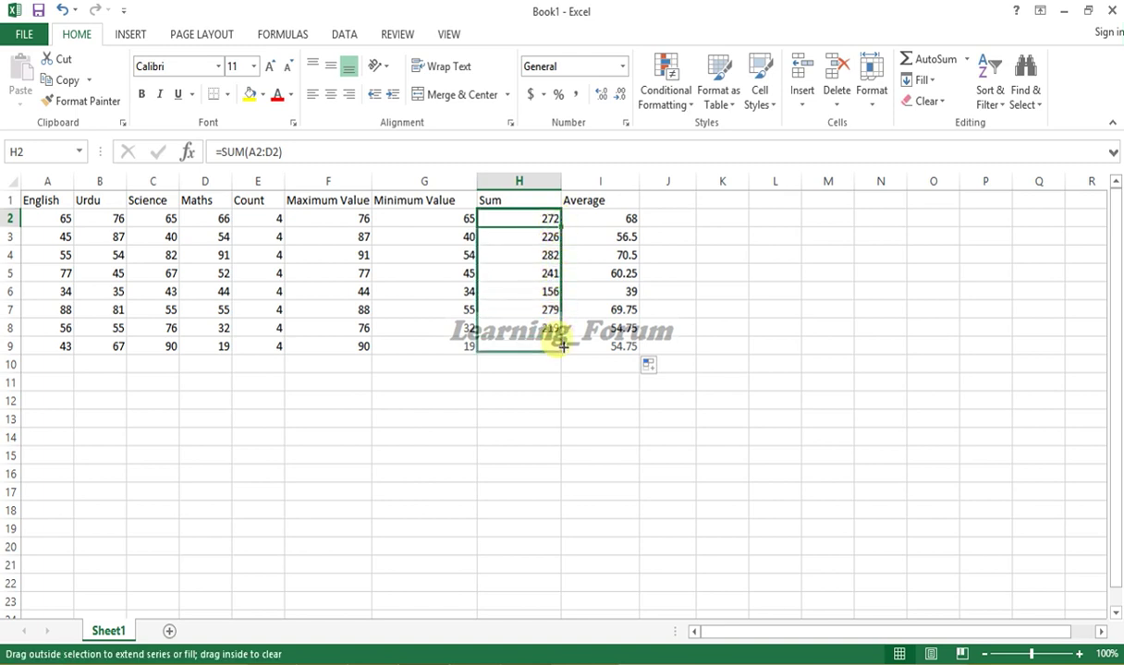
{"action": "left_click_drag", "start_coordinate": [563, 343], "coordinate": [559, 344]}
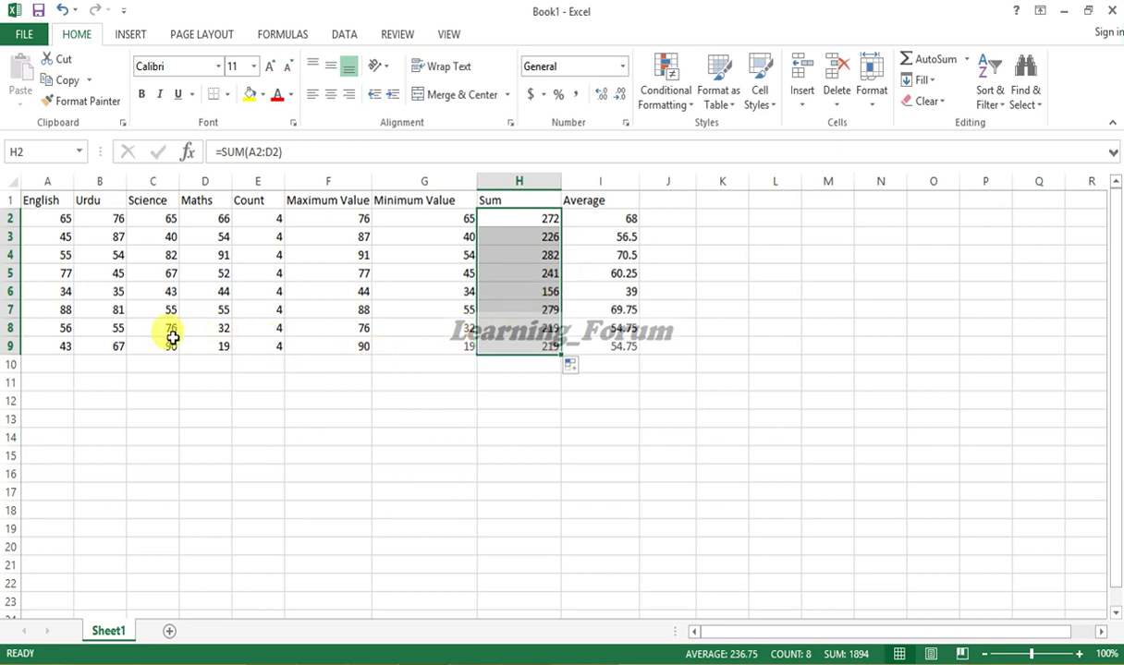
{"action": "left_click", "coordinate": [682, 360]}
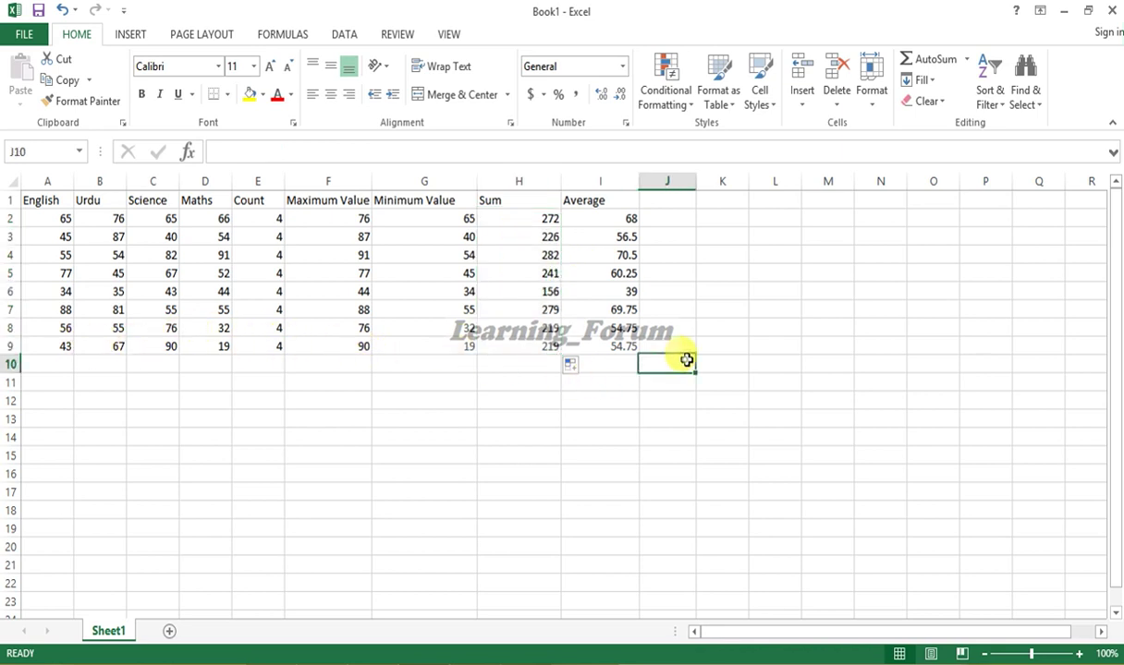
{"action": "left_click", "coordinate": [517, 346]}
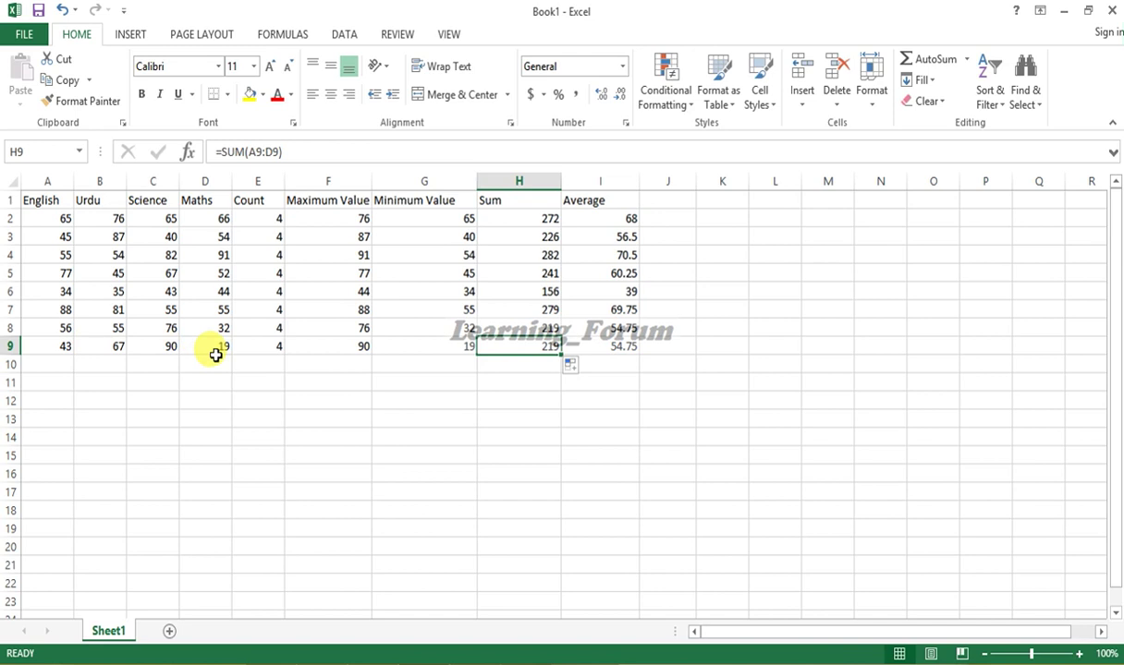
{"action": "left_click", "coordinate": [687, 224]}
{"action": "mouse_move", "coordinate": [599, 621]}
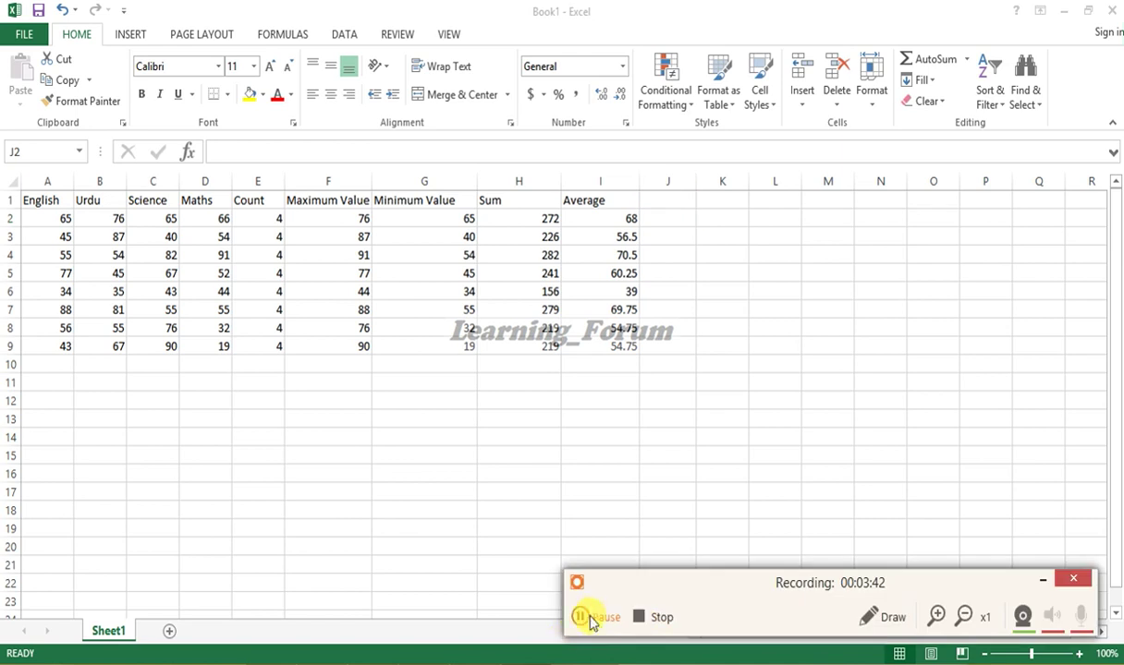